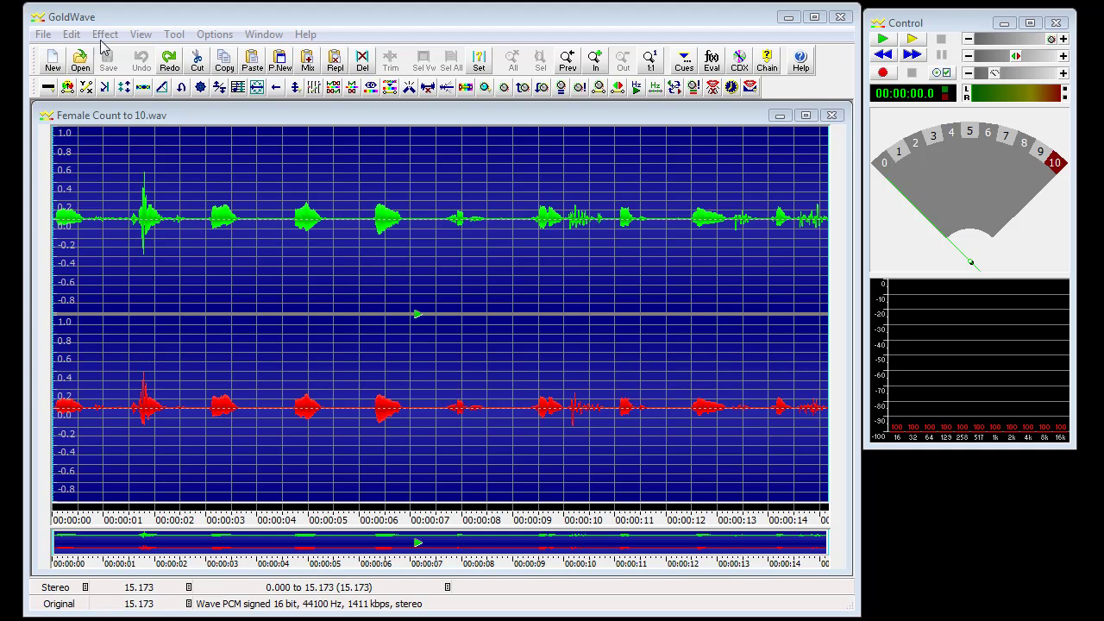
Apply a -6.02 dB (50%) volume change to the recording, then undo it
click(71, 35)
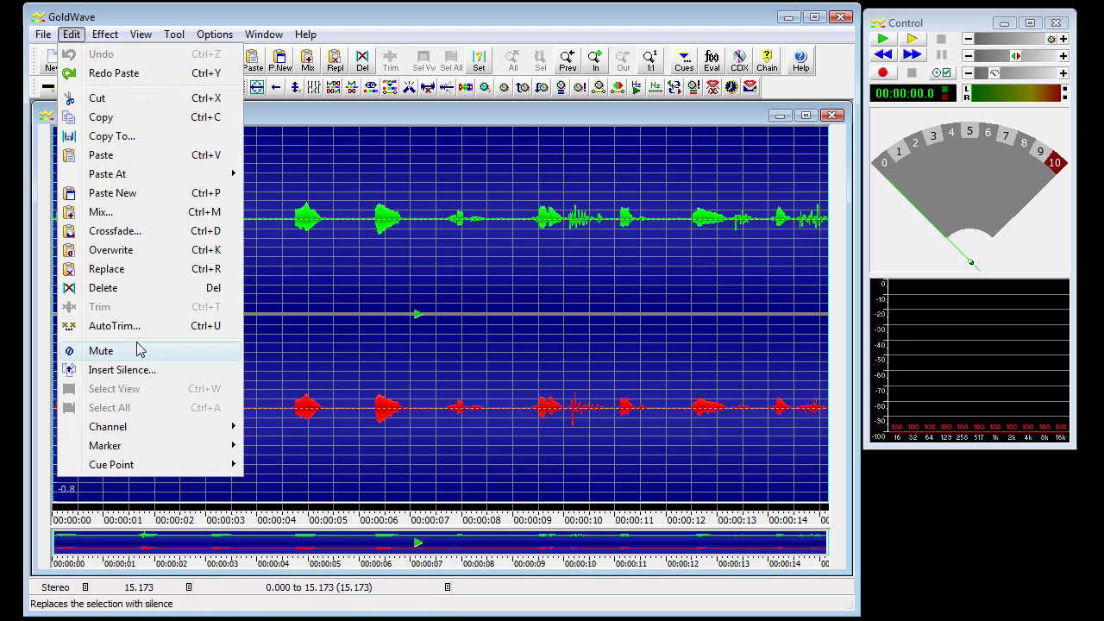
mouse_move(104, 35)
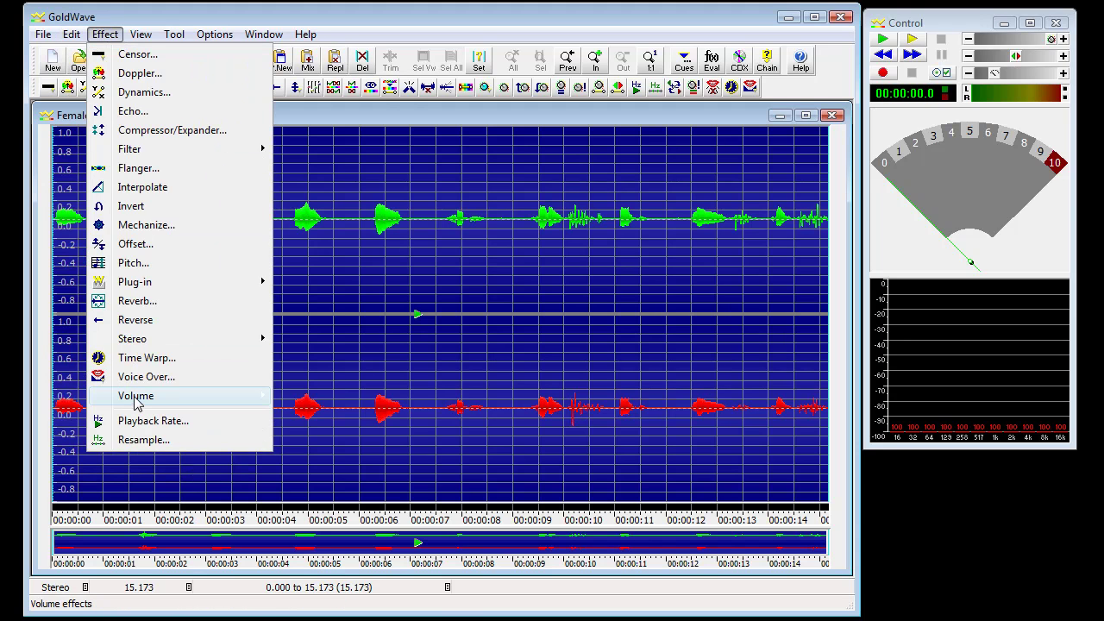
mouse_move(140, 400)
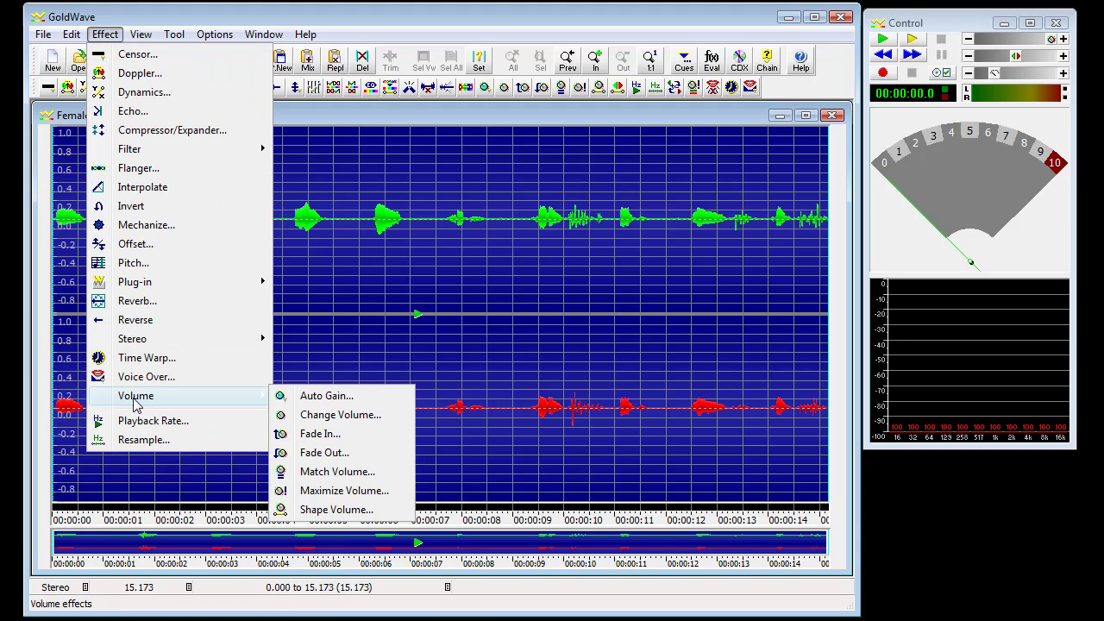
click(325, 413)
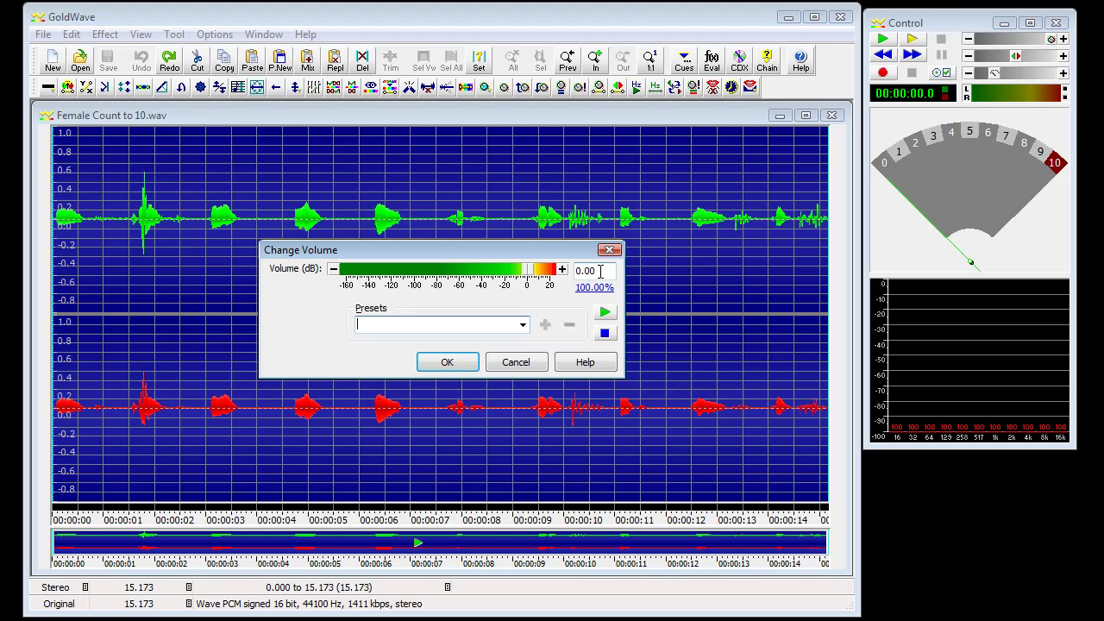
mouse_move(524, 269)
mouse_down()
mouse_move(312, 274)
mouse_move(562, 279)
mouse_move(517, 274)
mouse_up()
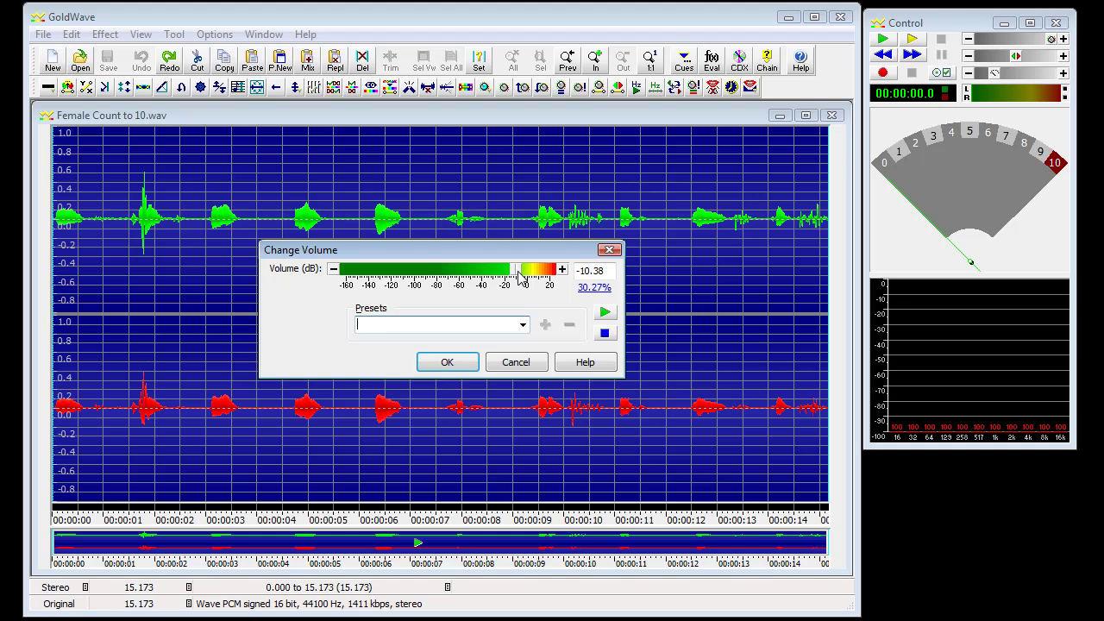
click(593, 288)
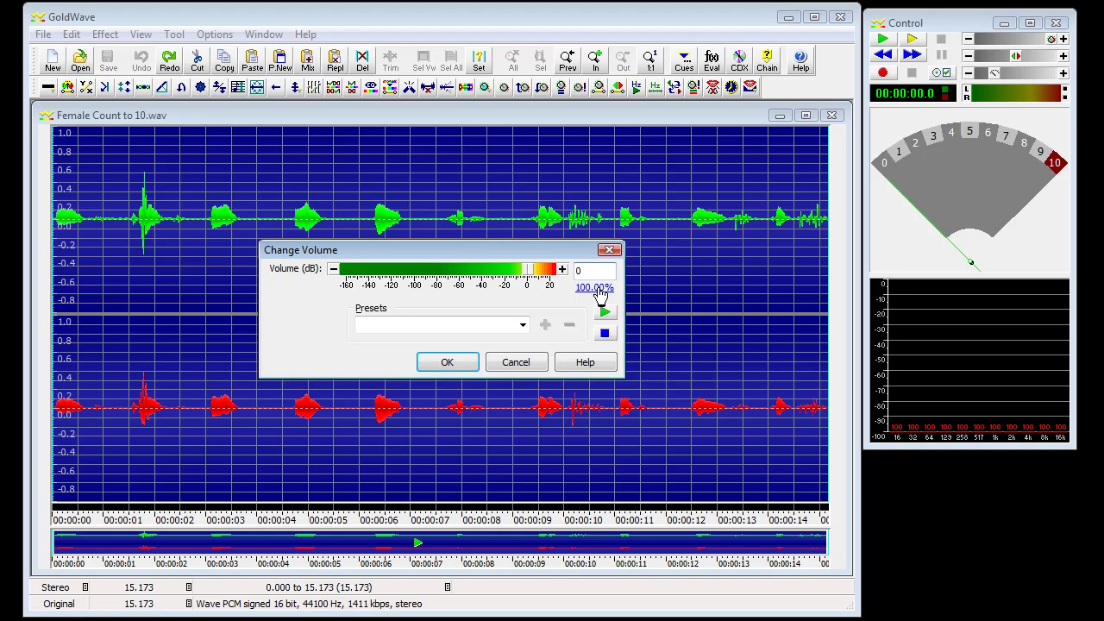
click(598, 289)
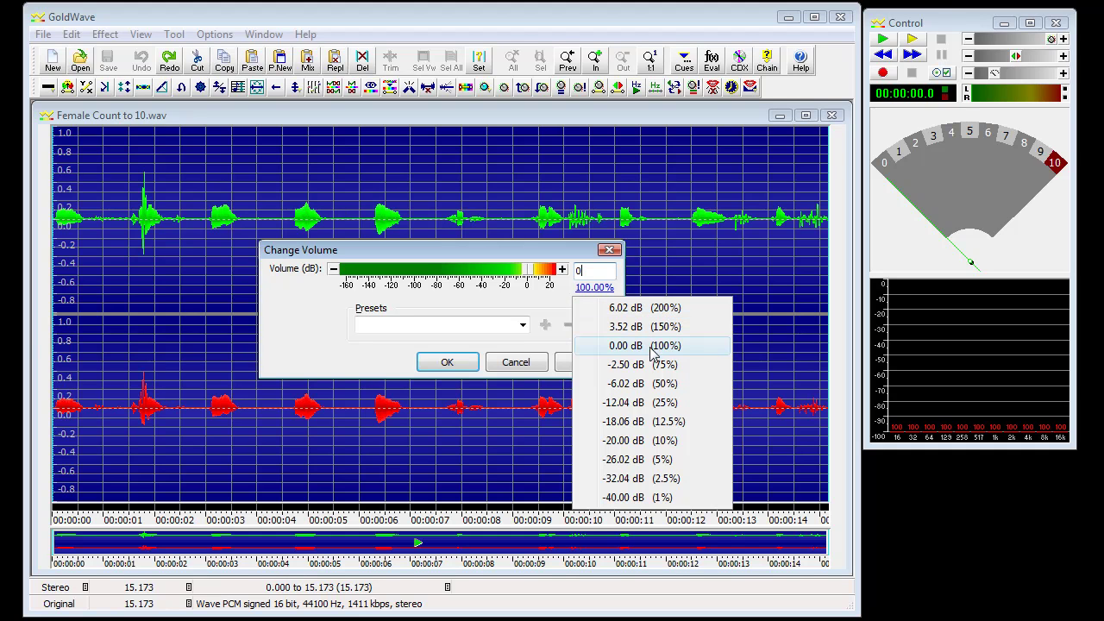
click(662, 391)
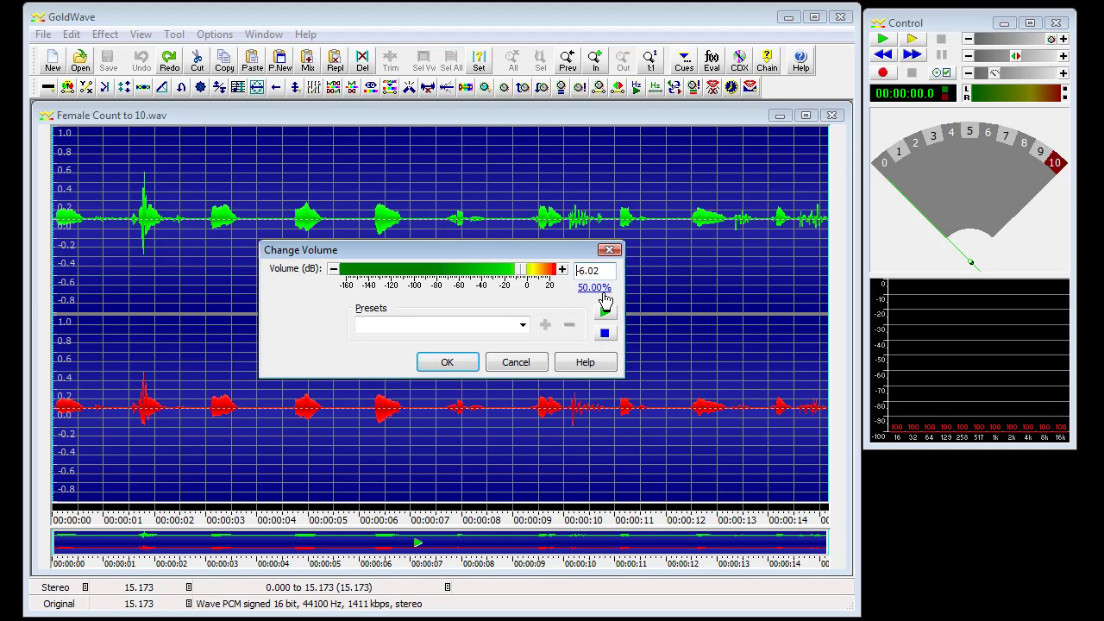
click(451, 363)
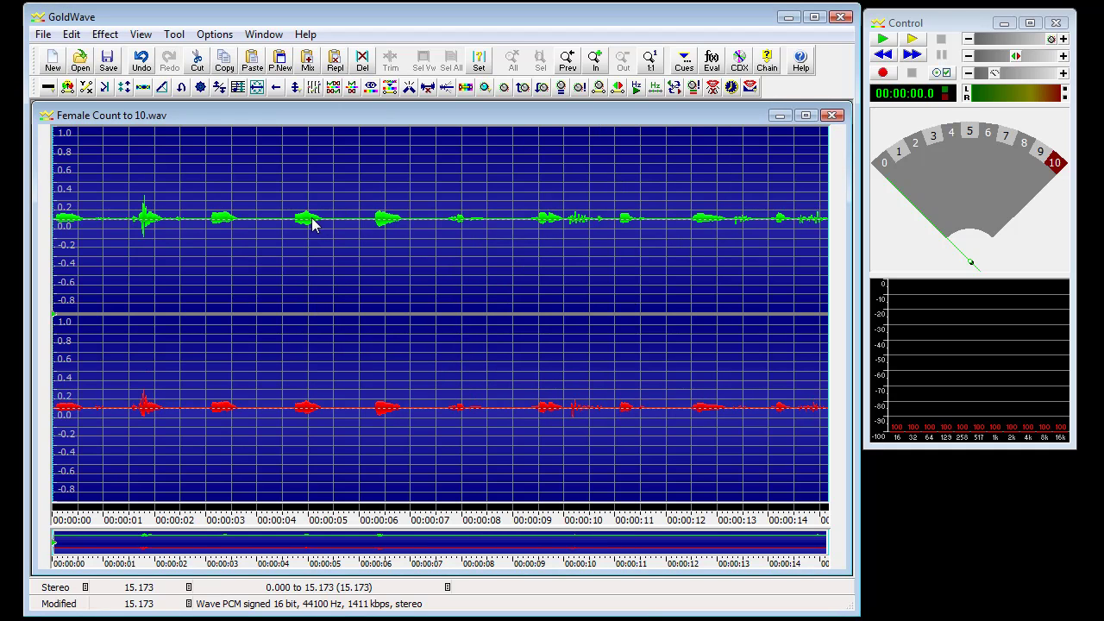
click(141, 61)
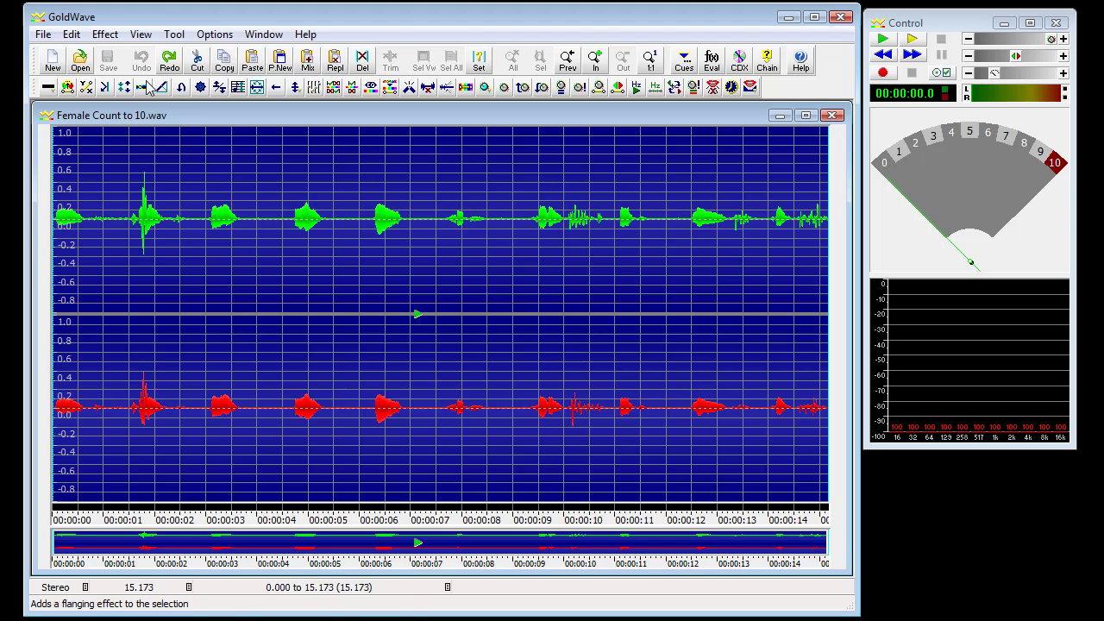
Maximize the recording's volume using the Full dynamic range preset
click(74, 34)
mouse_move(104, 35)
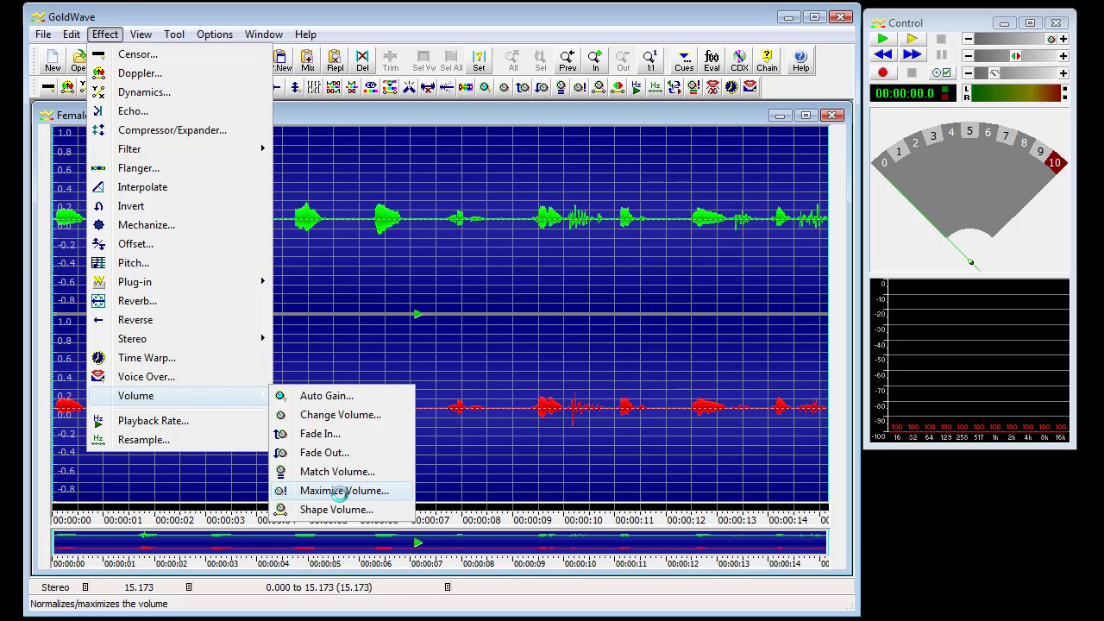
click(343, 490)
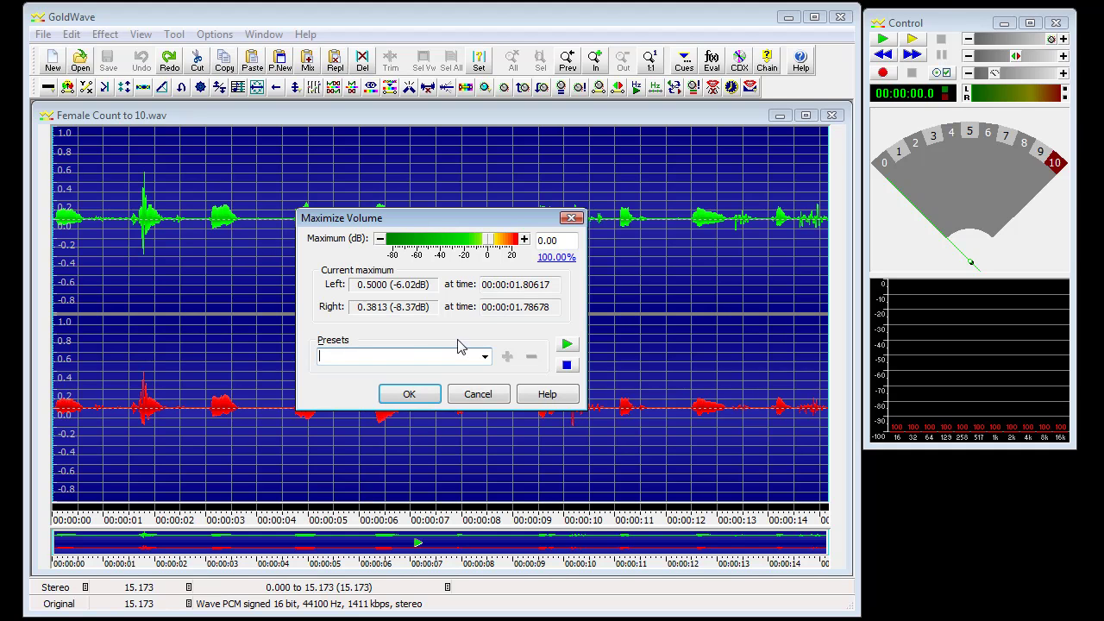
click(485, 357)
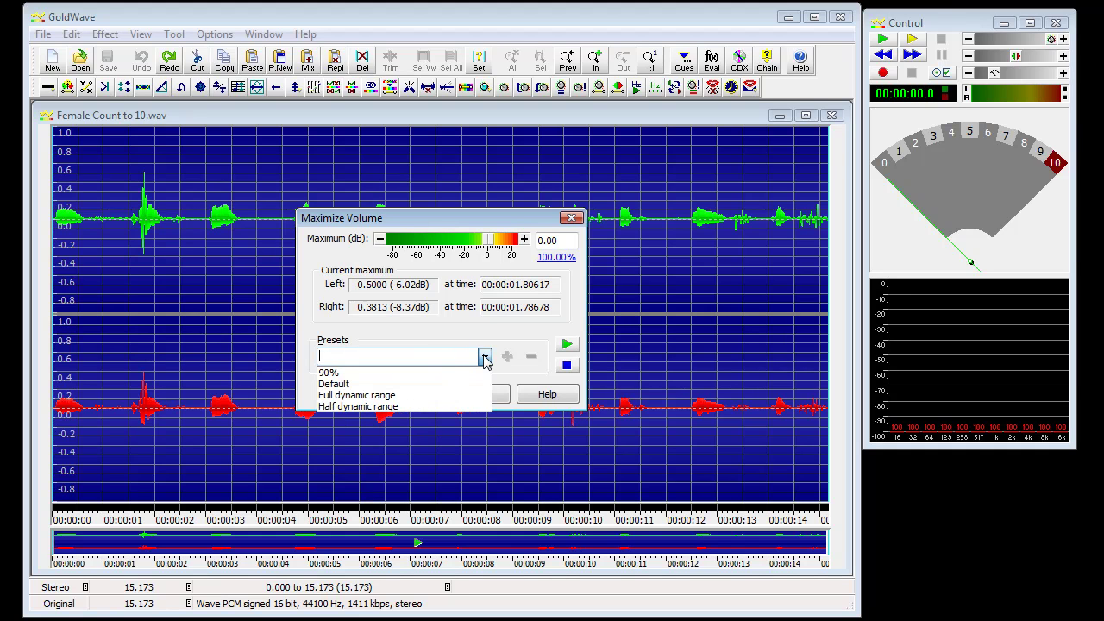
click(365, 396)
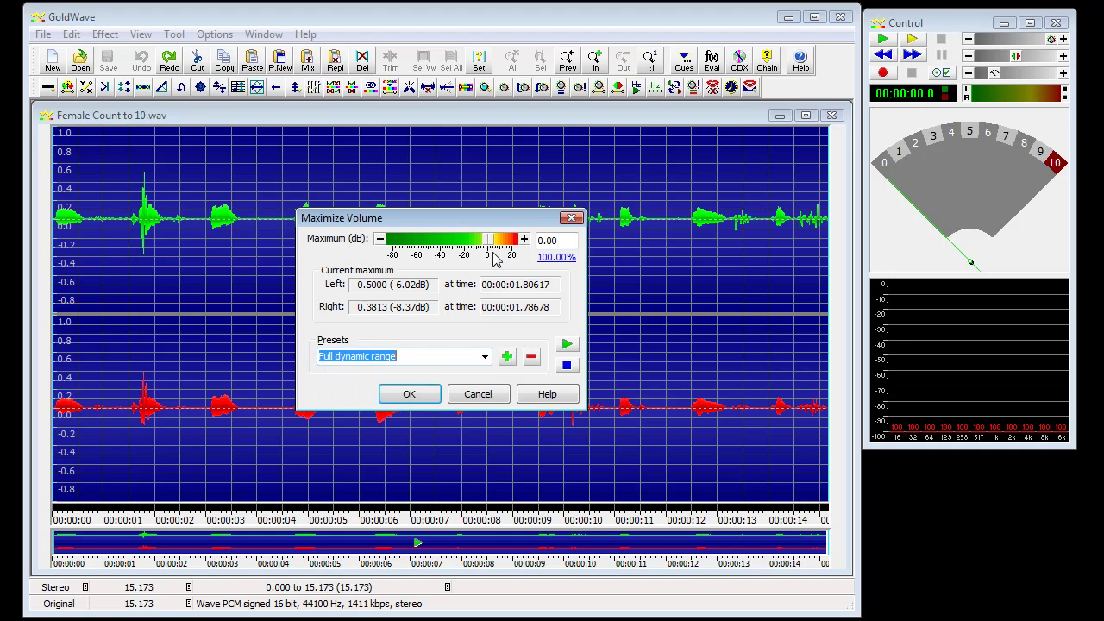
click(420, 394)
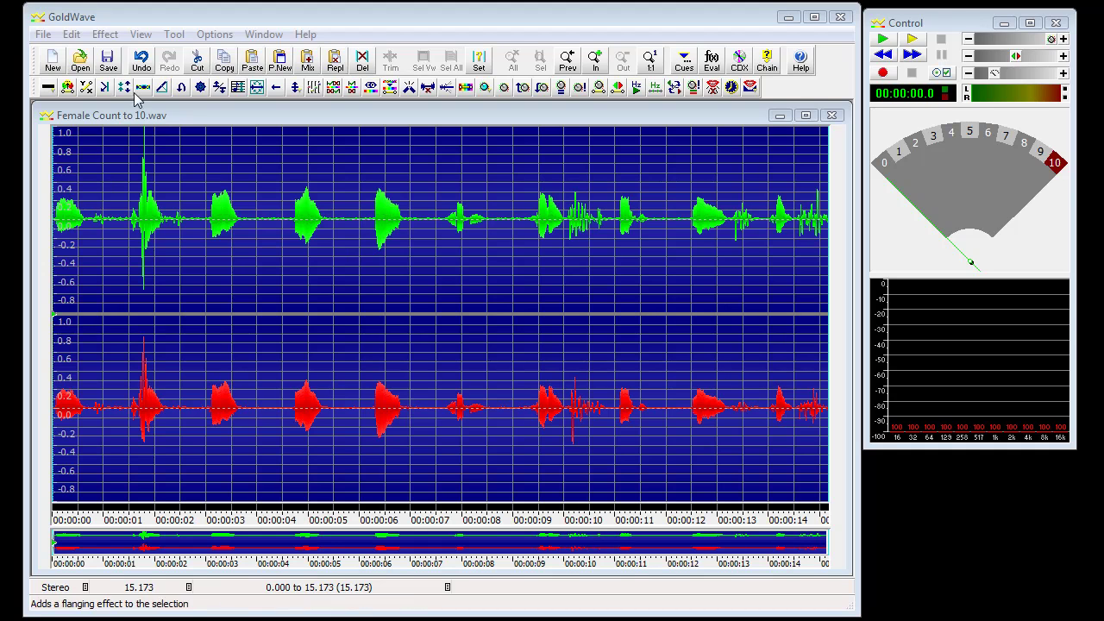
Apply Auto Gain with target volume -2.50 dB (75%), leaving the silence level unchanged
click(109, 38)
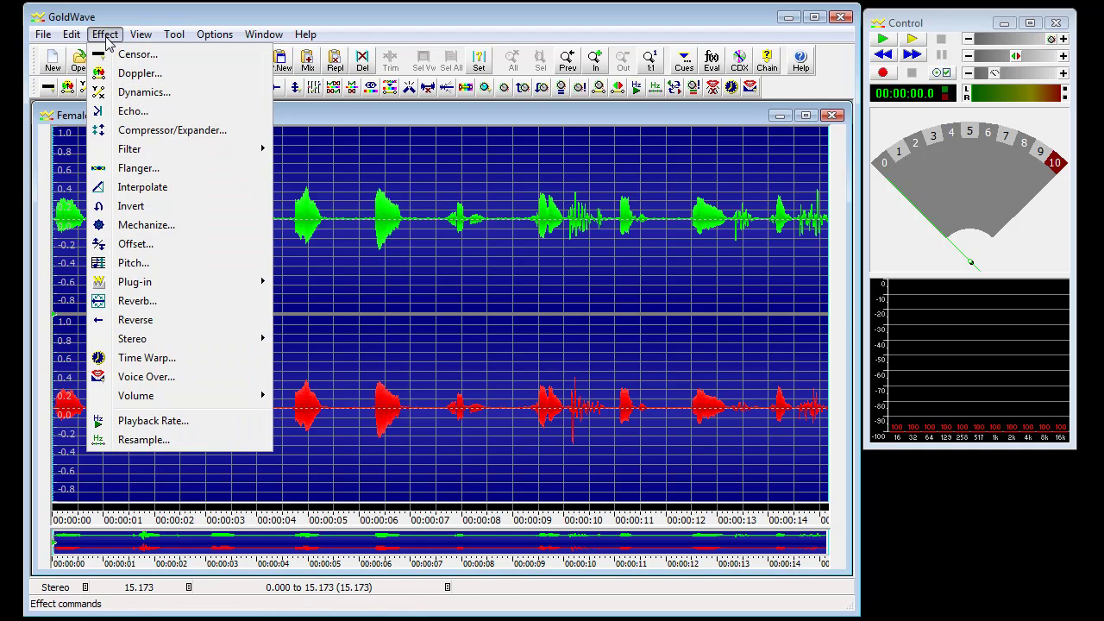
mouse_move(163, 402)
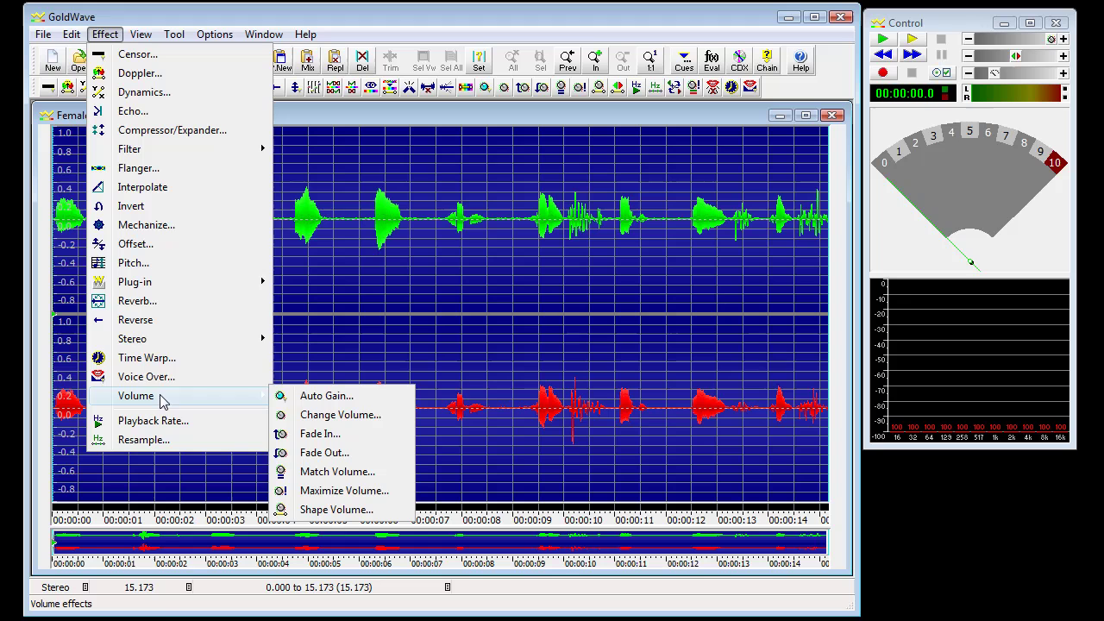
click(334, 404)
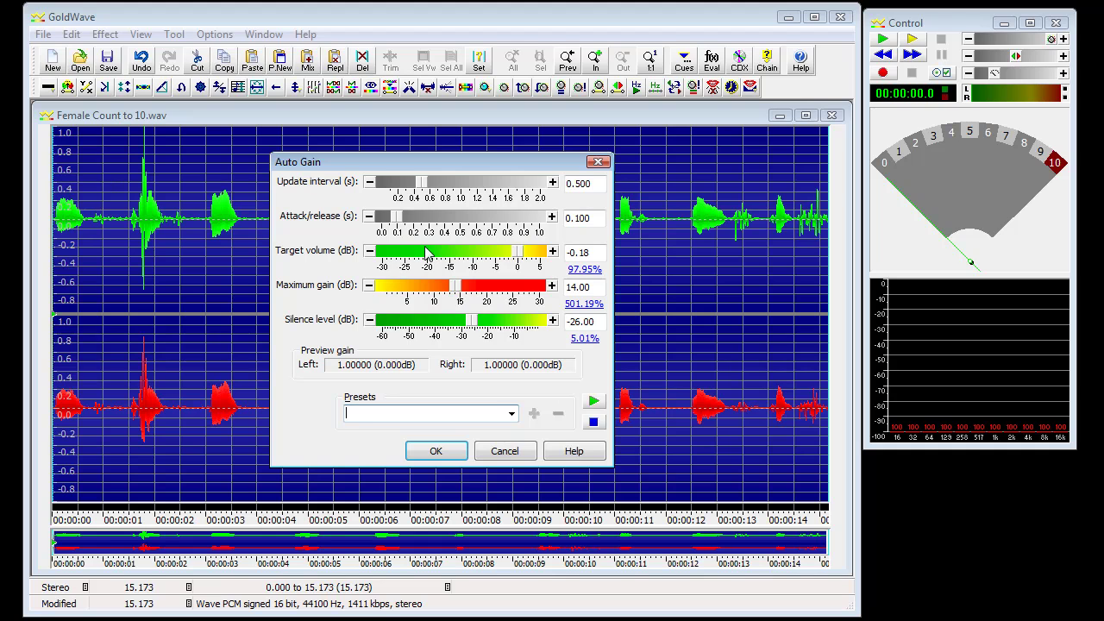
click(585, 271)
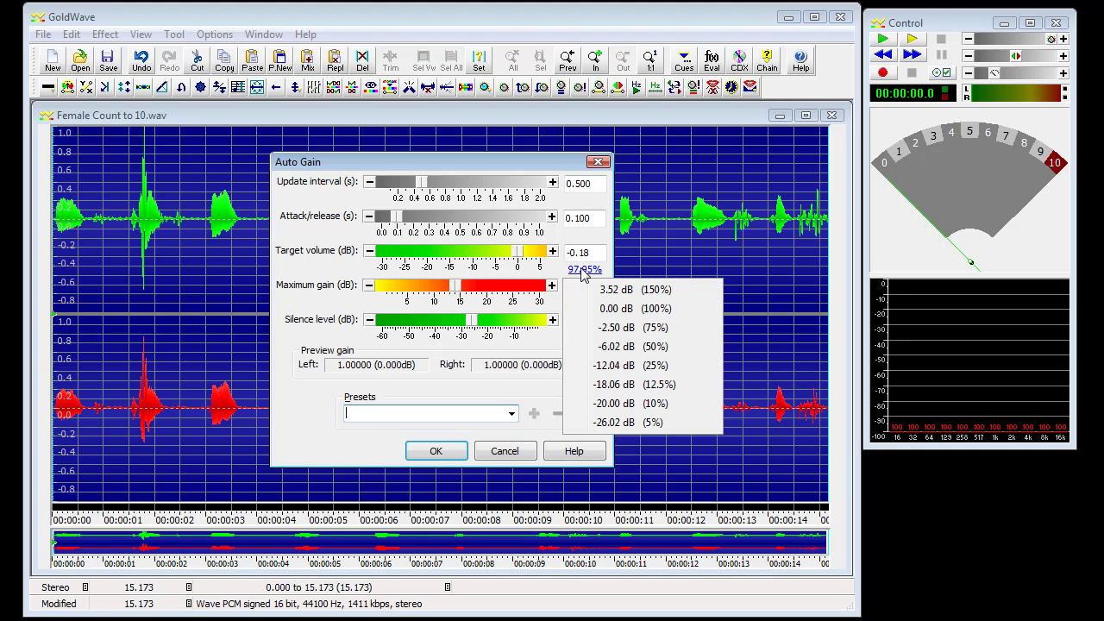
click(617, 327)
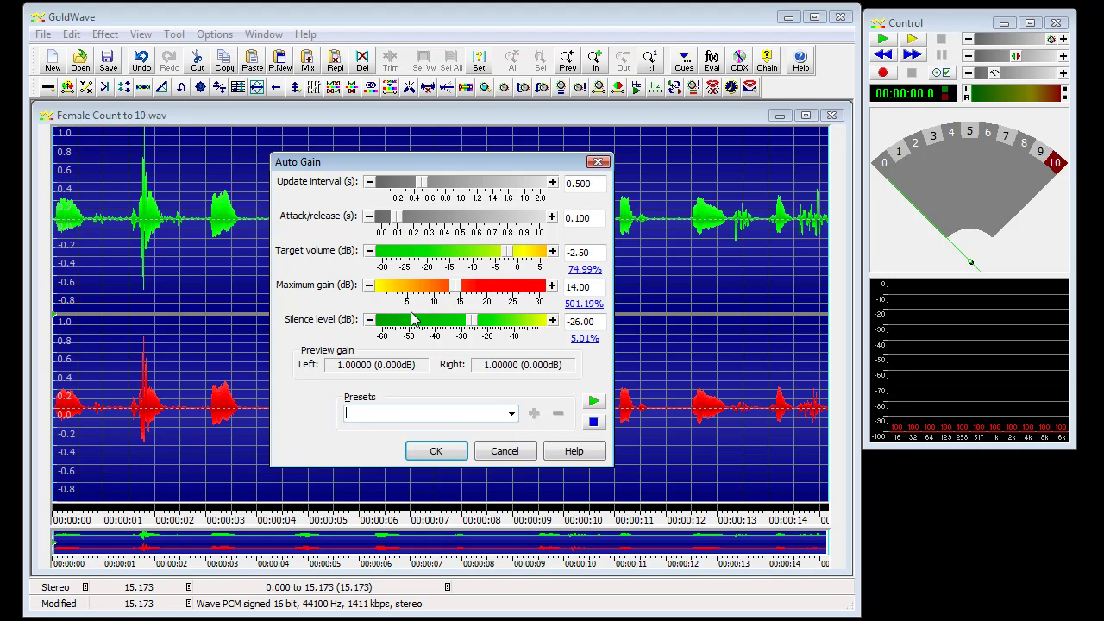
click(585, 338)
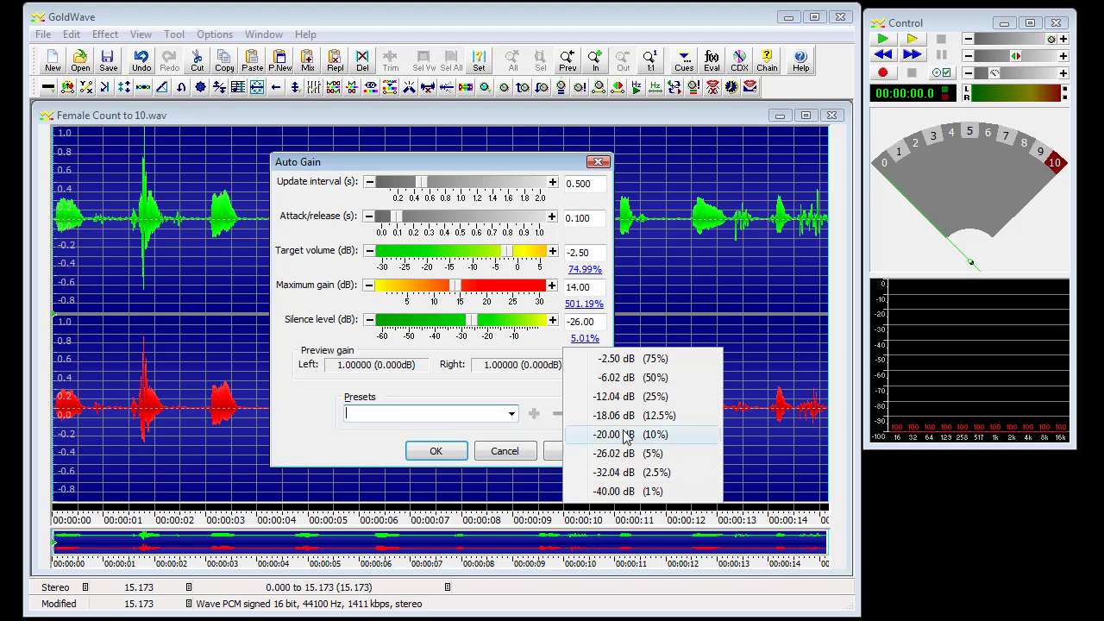
click(306, 405)
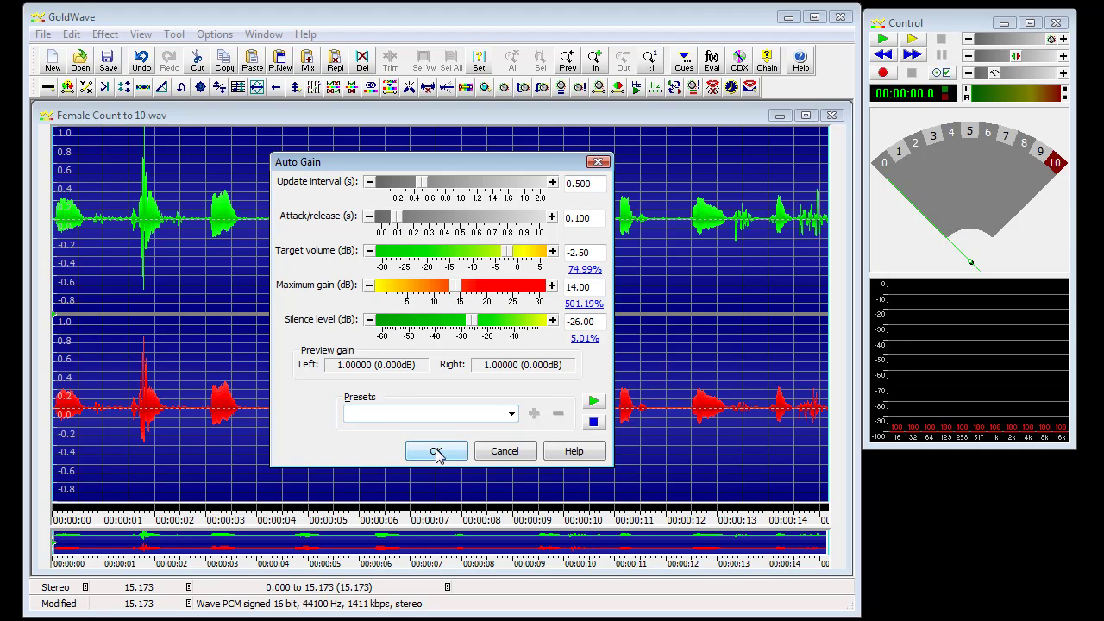
click(454, 462)
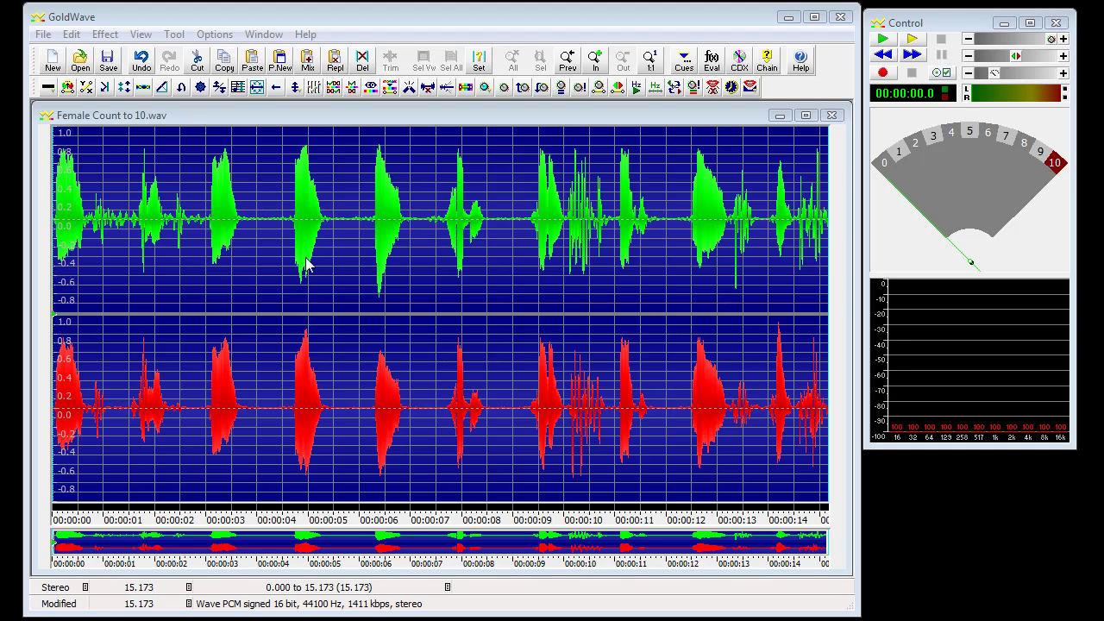
Play the boosted recording from the start, then stop playback
click(185, 191)
click(123, 192)
click(144, 180)
click(55, 173)
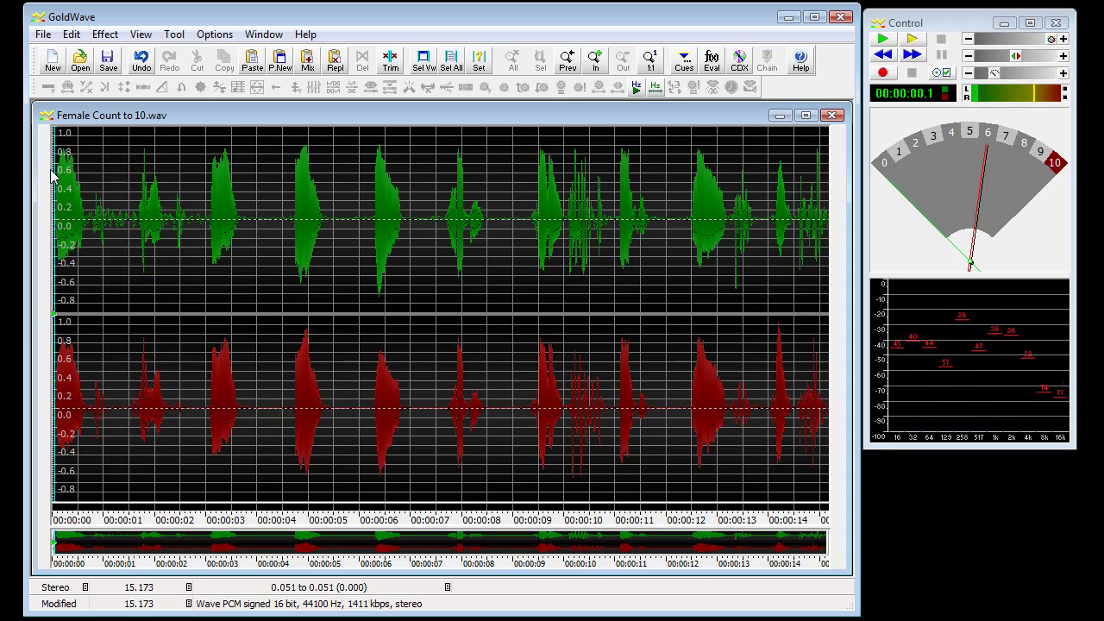
Fade in 0.051–2.900 s with the 'Silence to full volume, linear' preset
drag(54, 172, 201, 182)
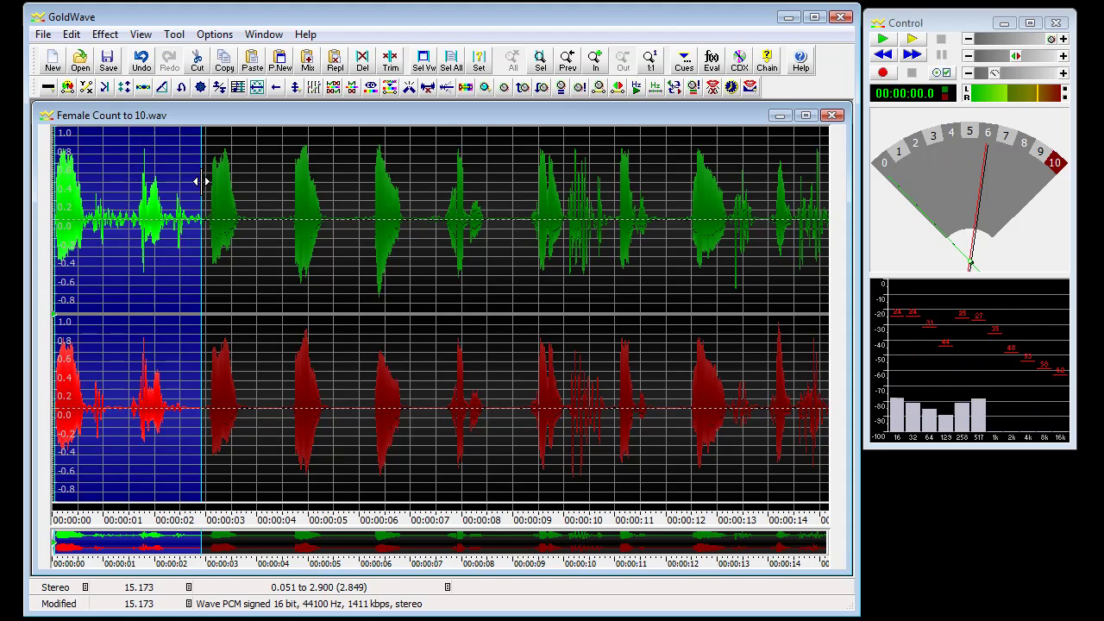
click(71, 34)
mouse_move(104, 33)
mouse_move(239, 393)
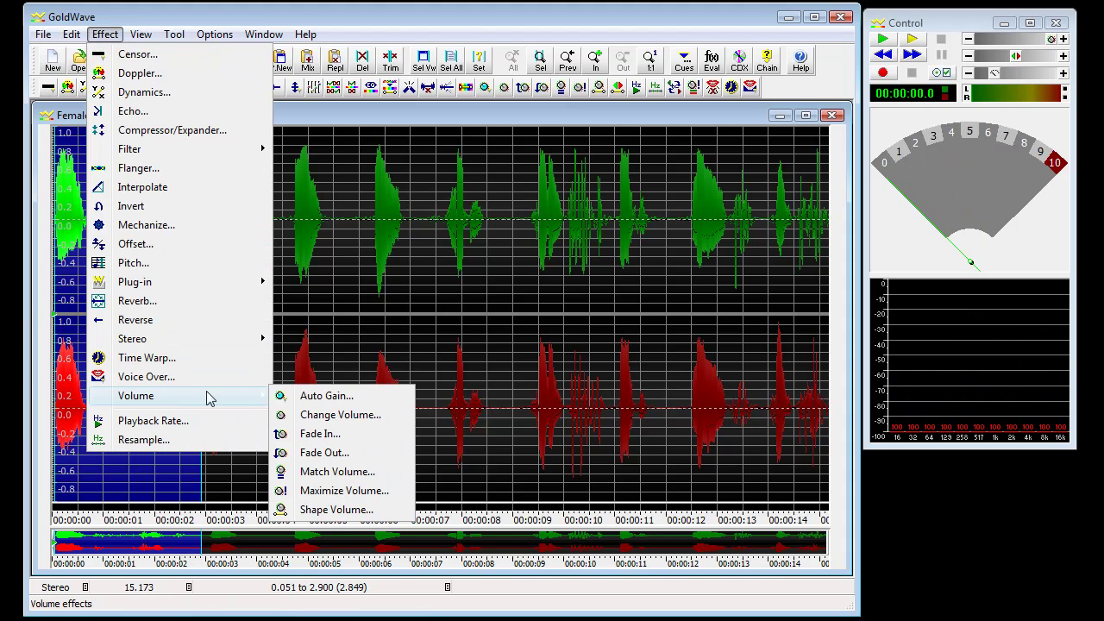
click(325, 442)
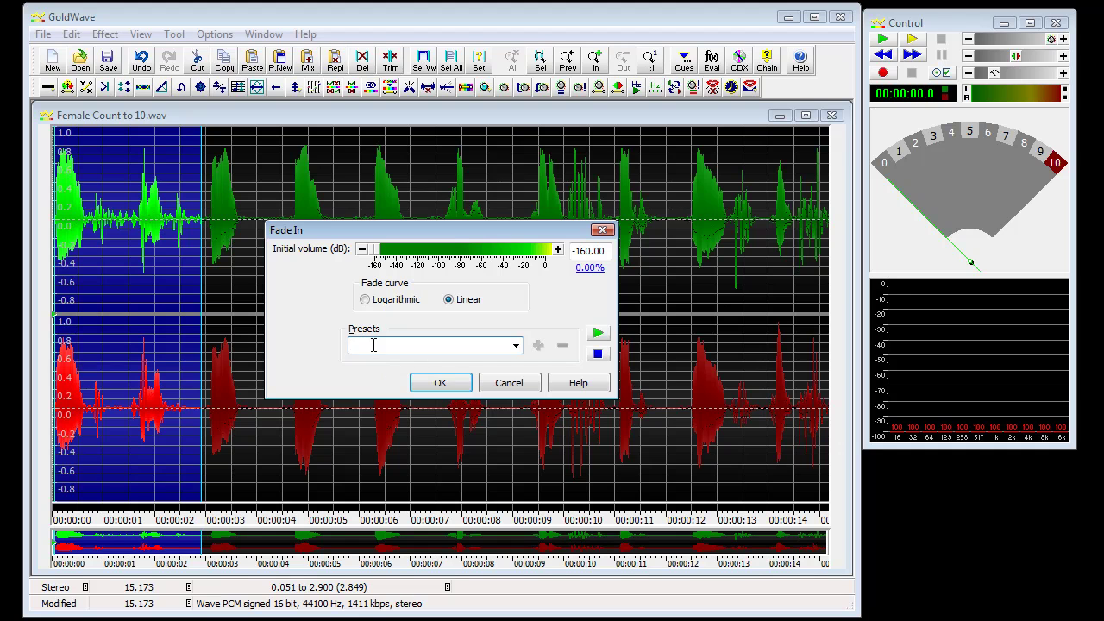
click(516, 346)
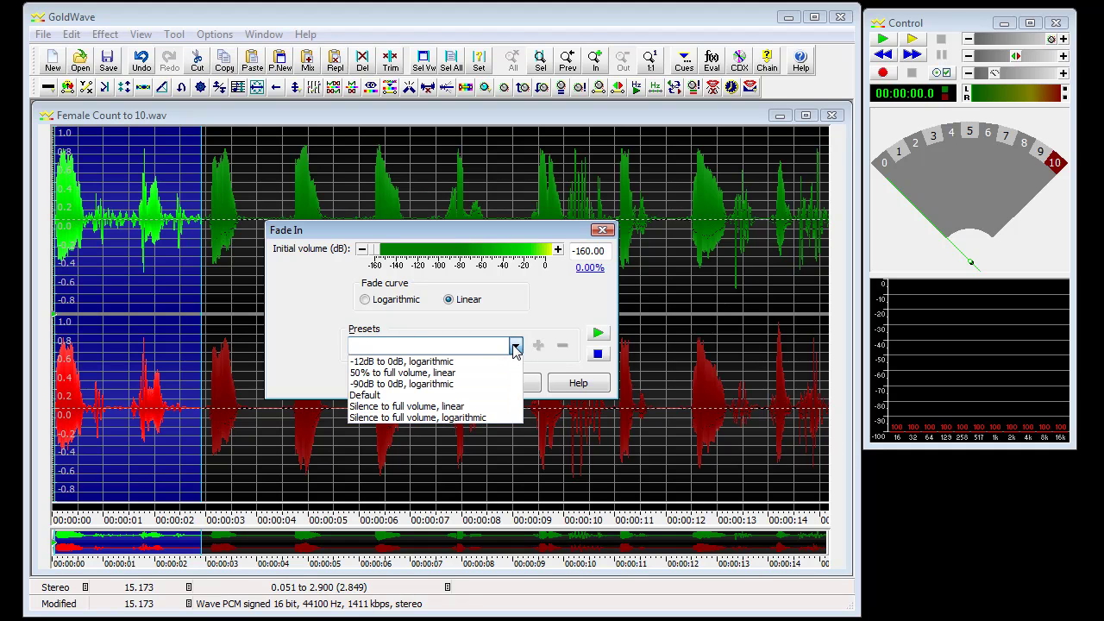
click(444, 407)
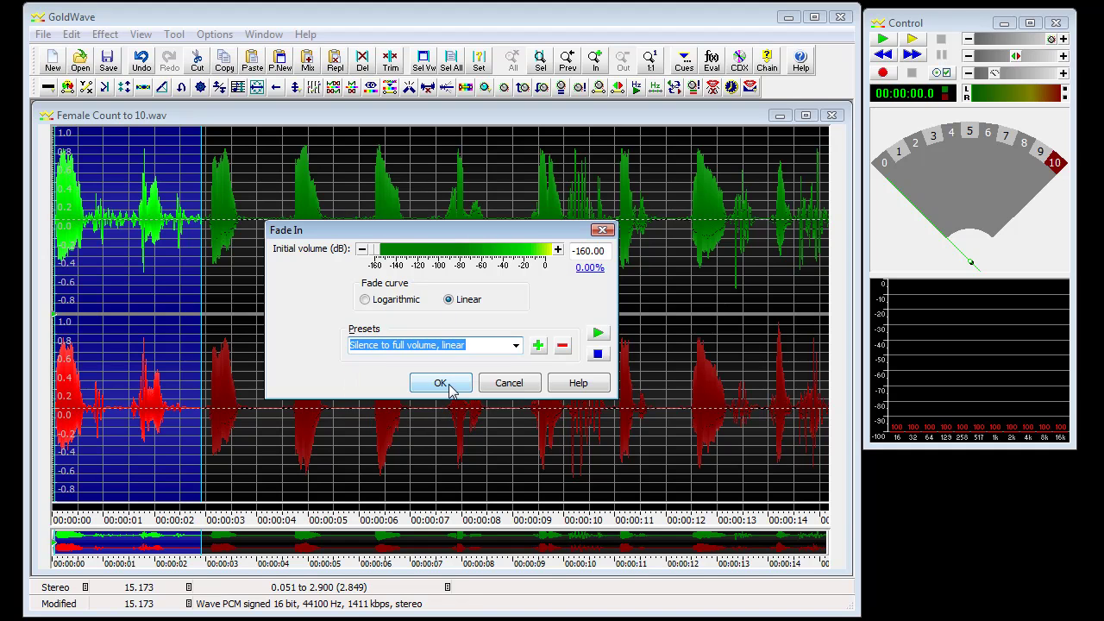
click(440, 383)
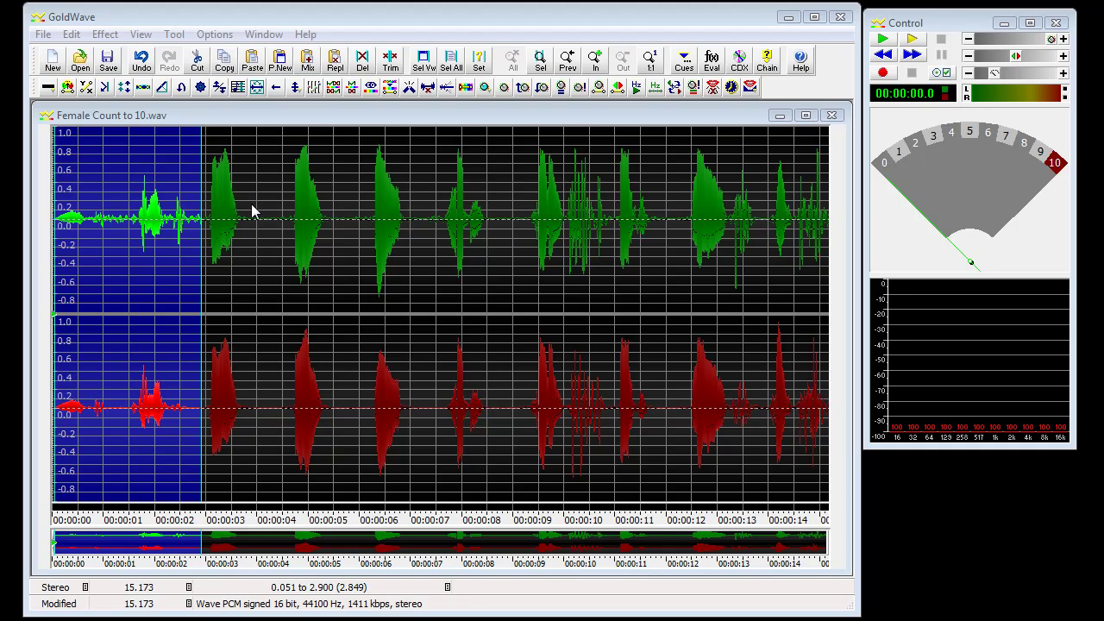
click(105, 36)
Try the Boost bass equalizer preset, then preview and confirm the Equal loudness preset
mouse_move(121, 153)
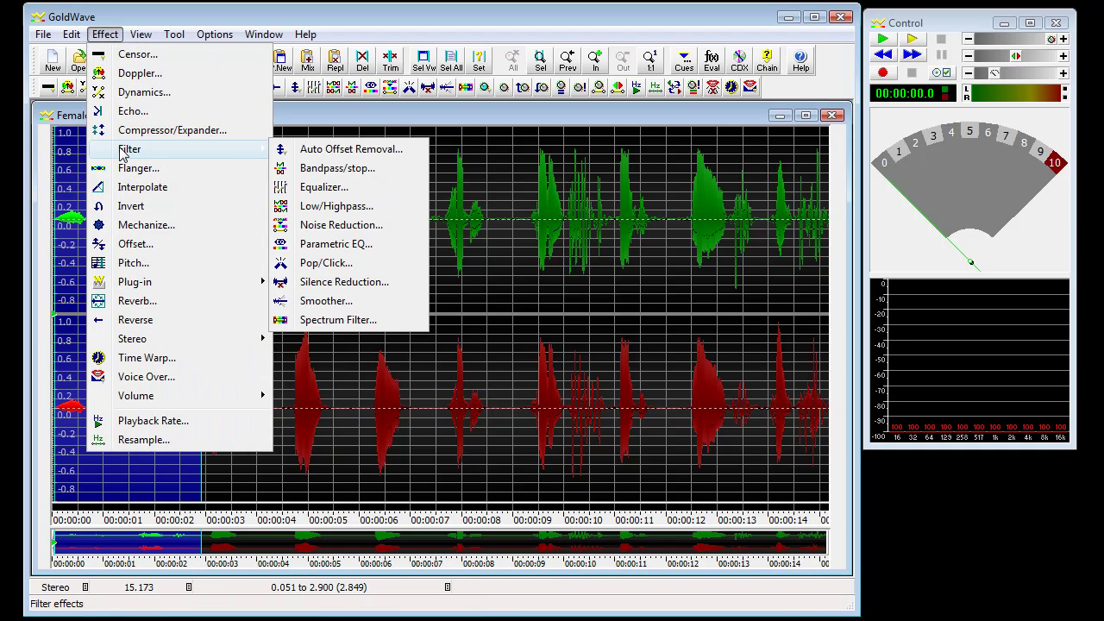
click(337, 193)
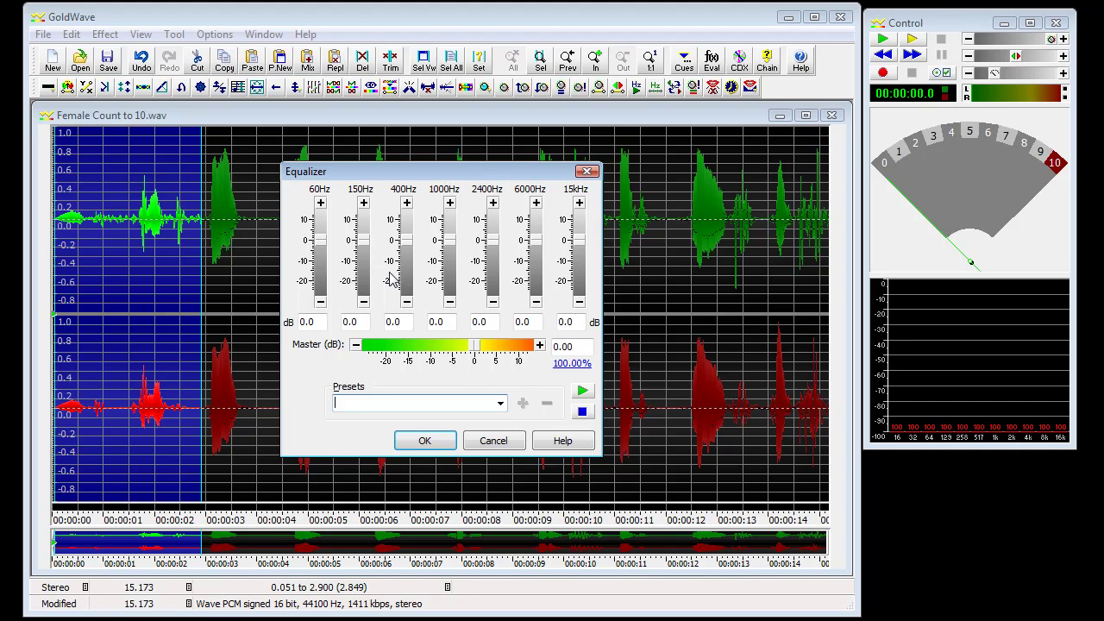
click(501, 403)
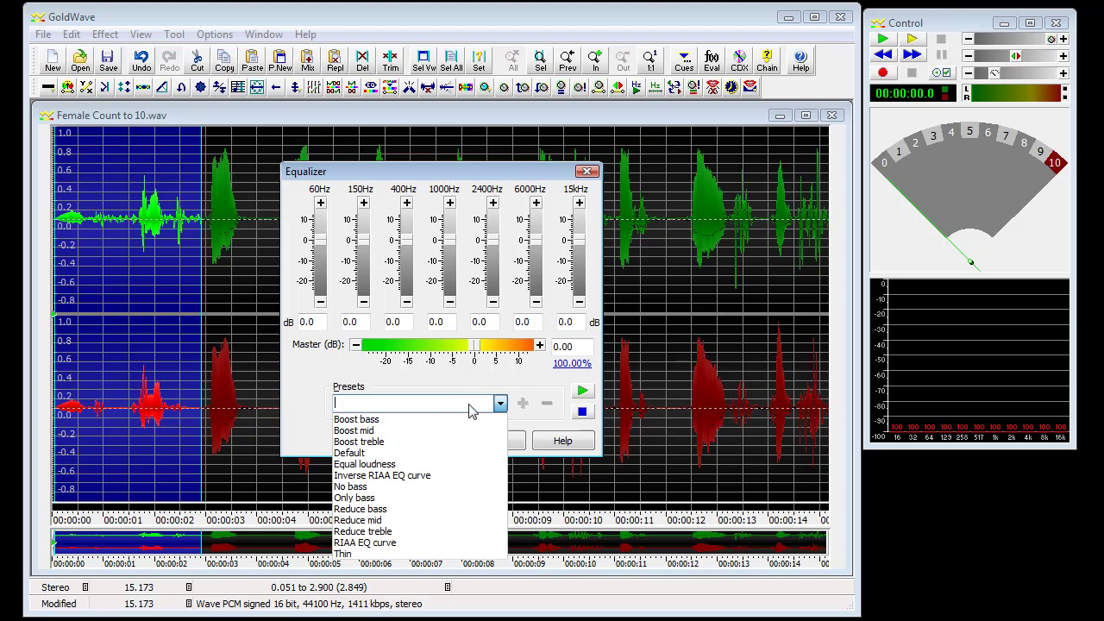
click(355, 421)
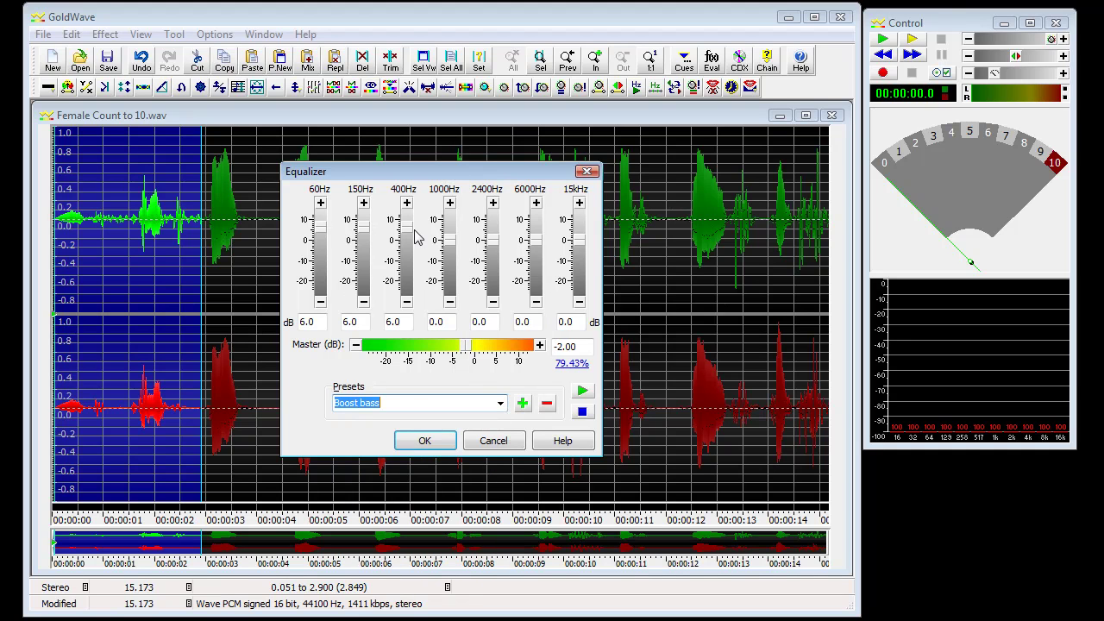
scroll(501, 408, down, 1)
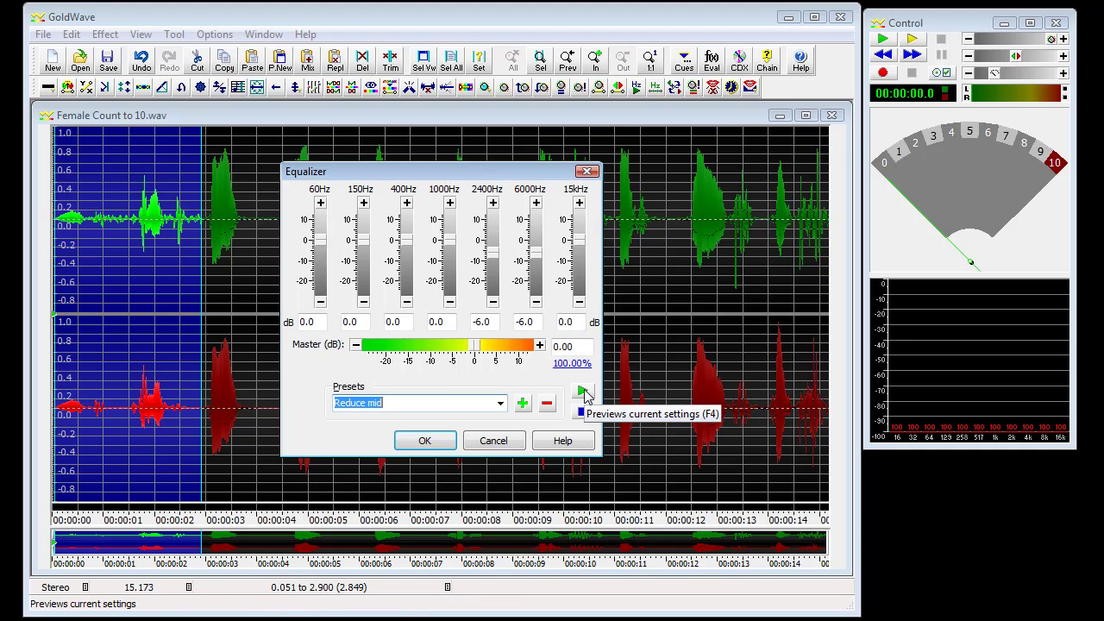
click(501, 403)
click(440, 465)
click(583, 391)
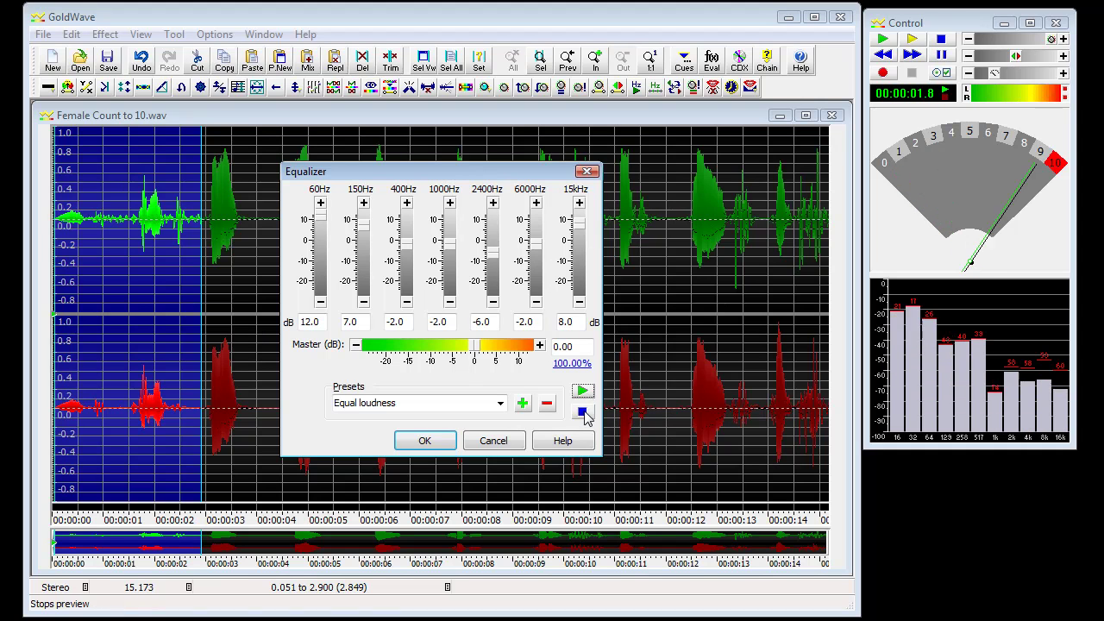
click(583, 413)
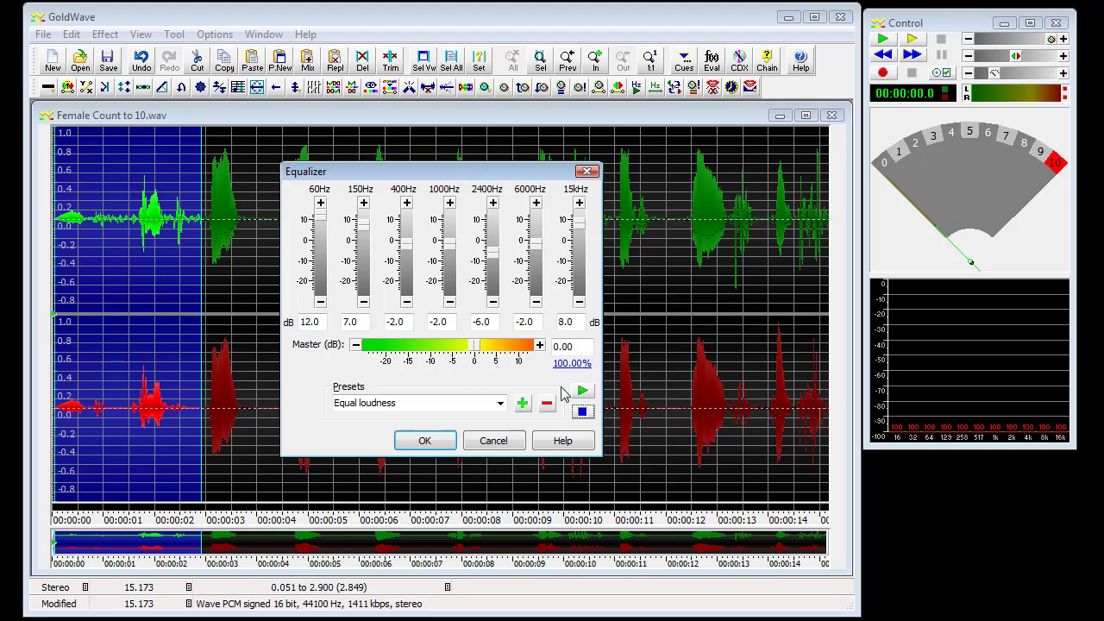
click(423, 442)
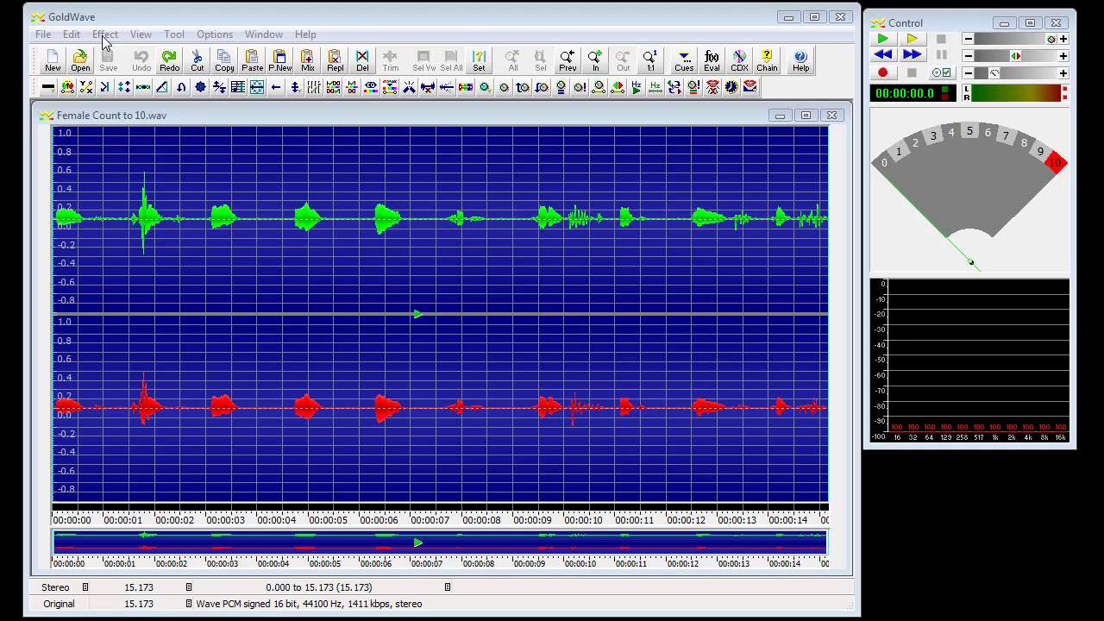
Run the Pop/Click filter on the recording with tolerance left at 1000
click(103, 37)
mouse_move(195, 150)
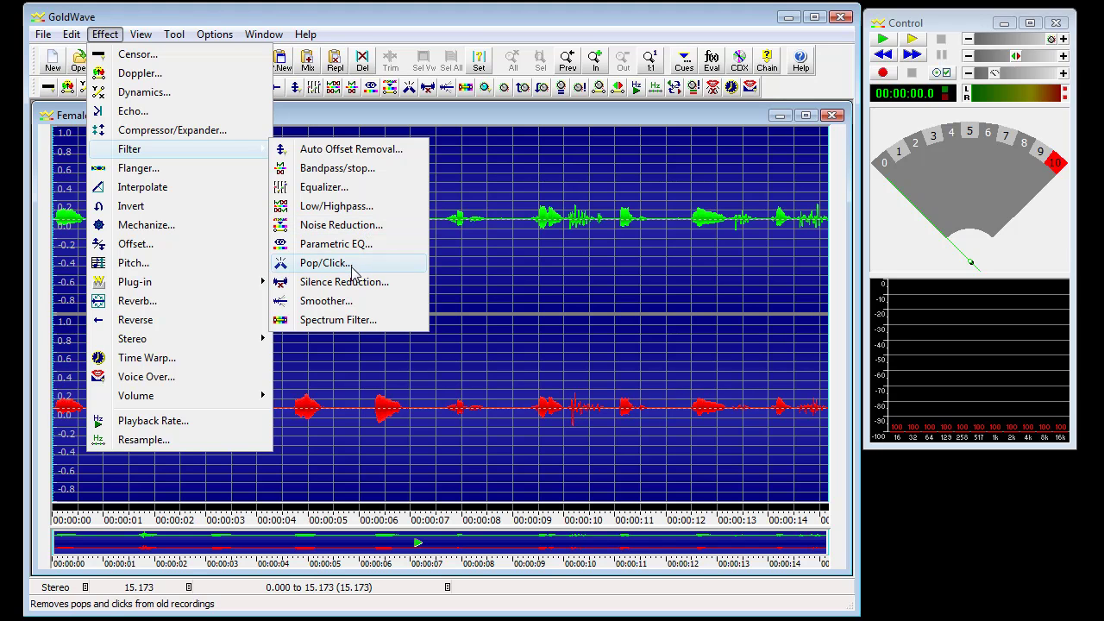
click(336, 265)
click(425, 321)
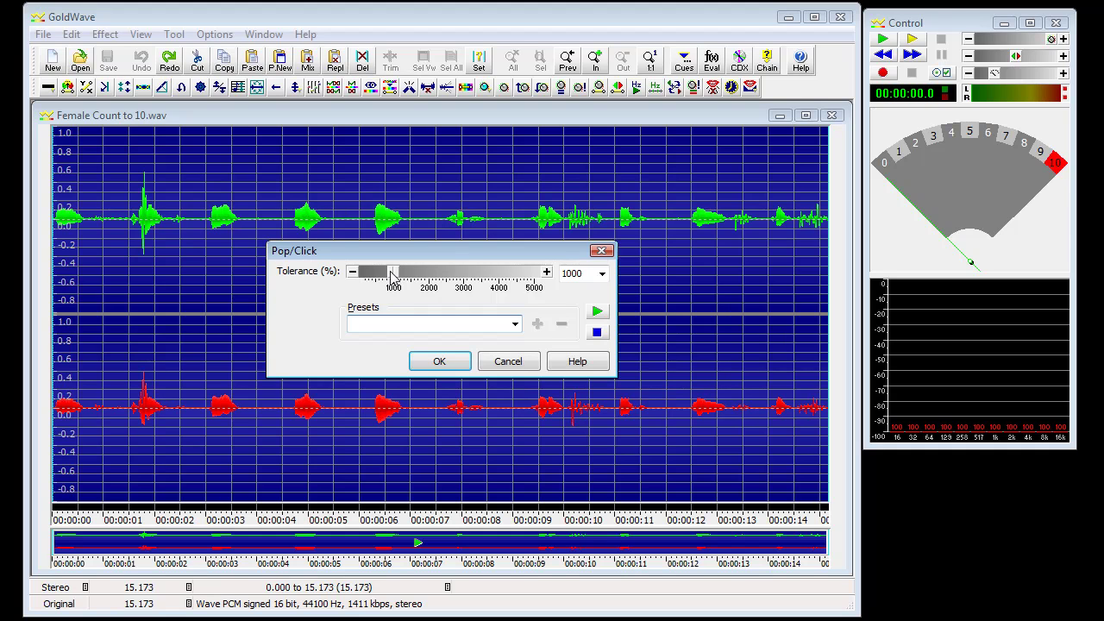
key(Return)
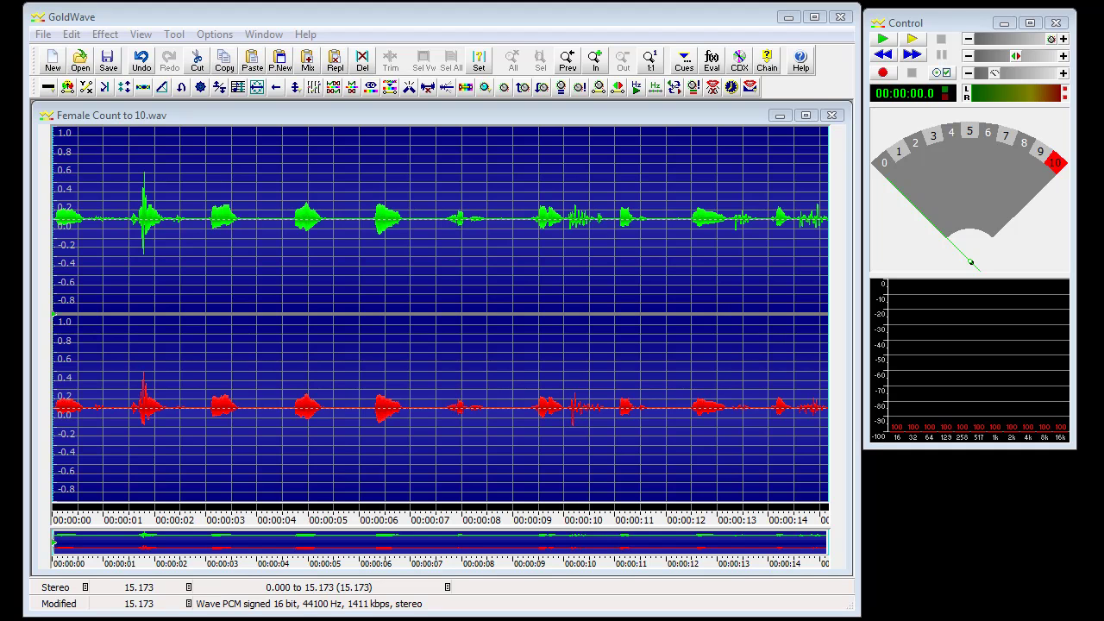
Select the noisy stretch around 10.03–10.87 s and copy it as a noise sample
click(457, 468)
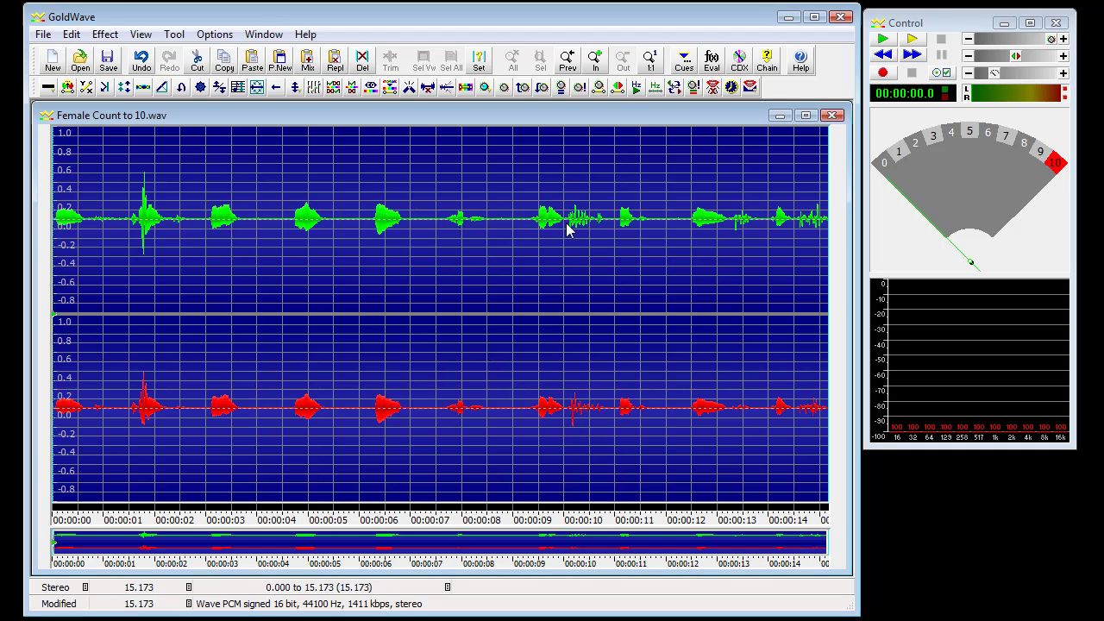
drag(565, 227, 610, 222)
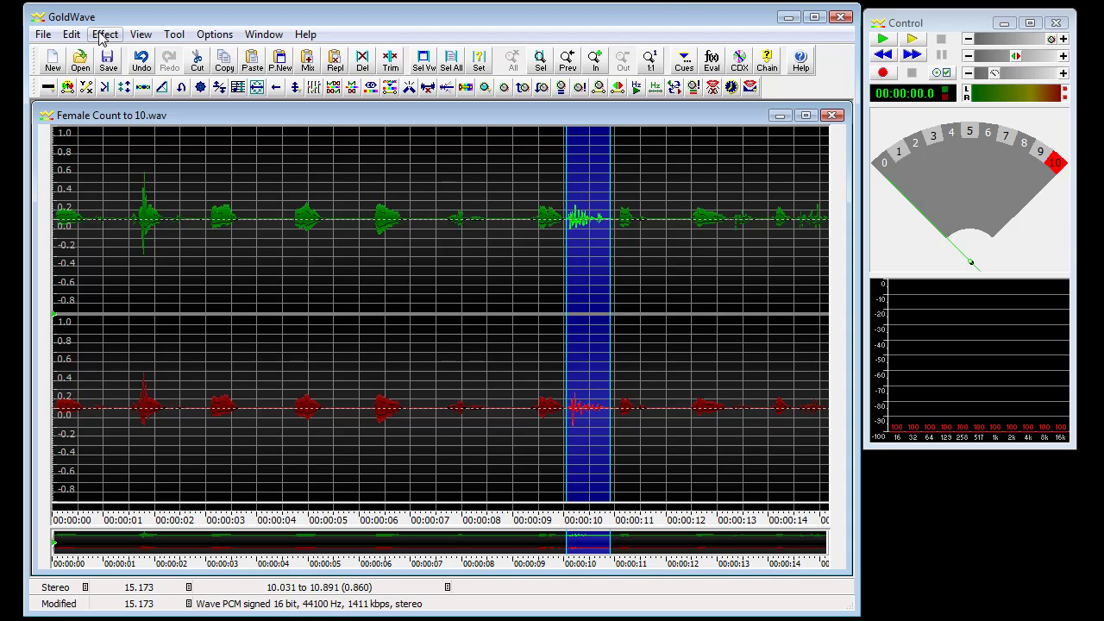
click(226, 67)
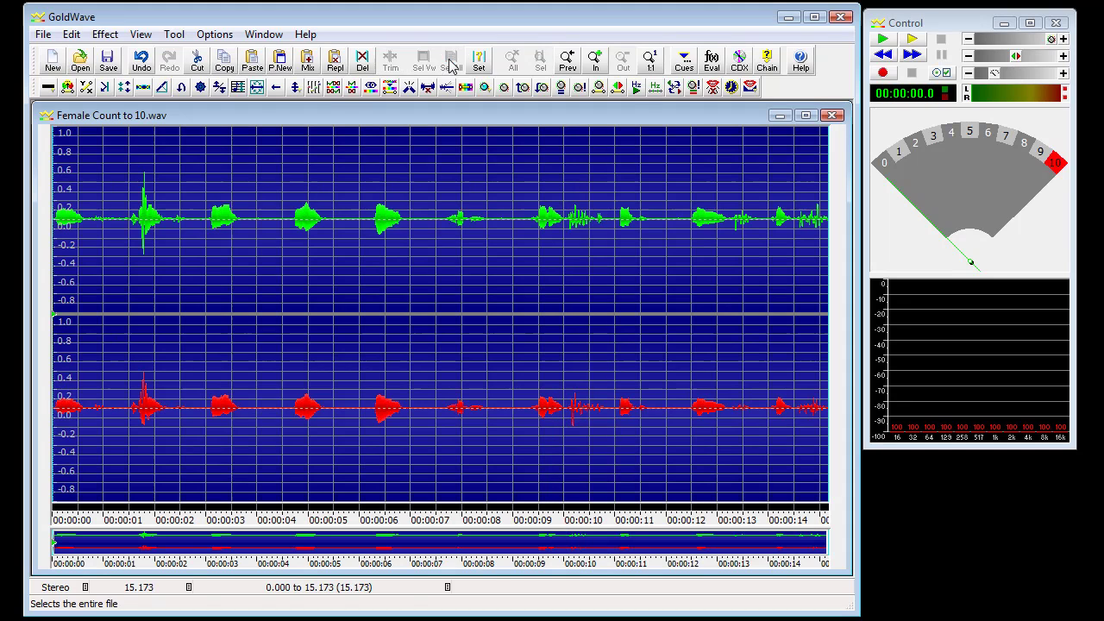
Select the whole recording and apply Noise Reduction with the Clipboard noise print preset
click(451, 60)
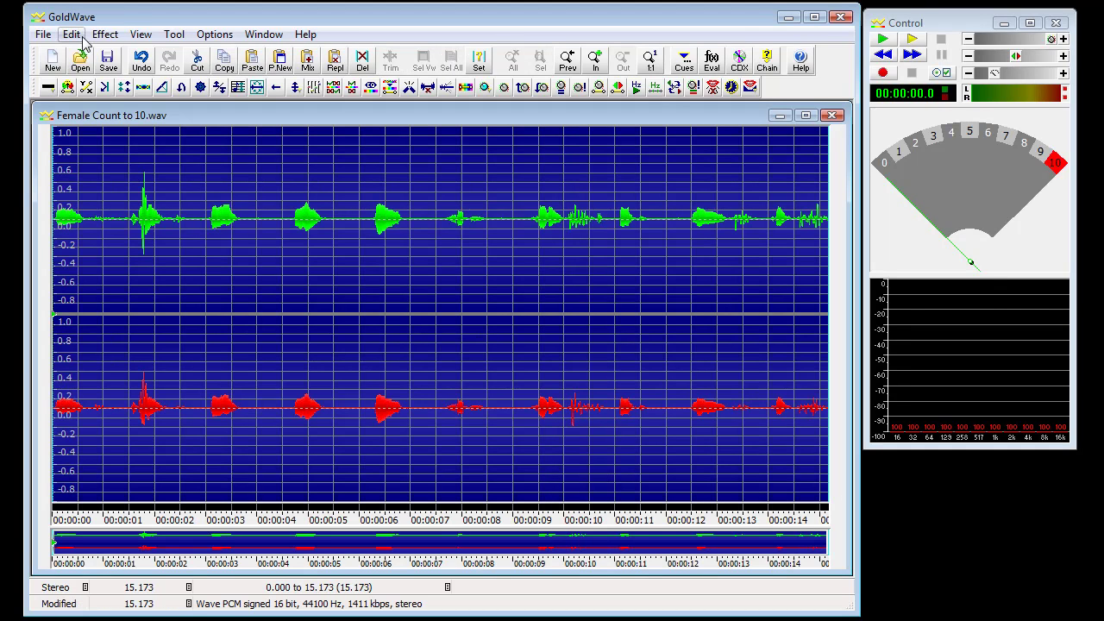
click(102, 38)
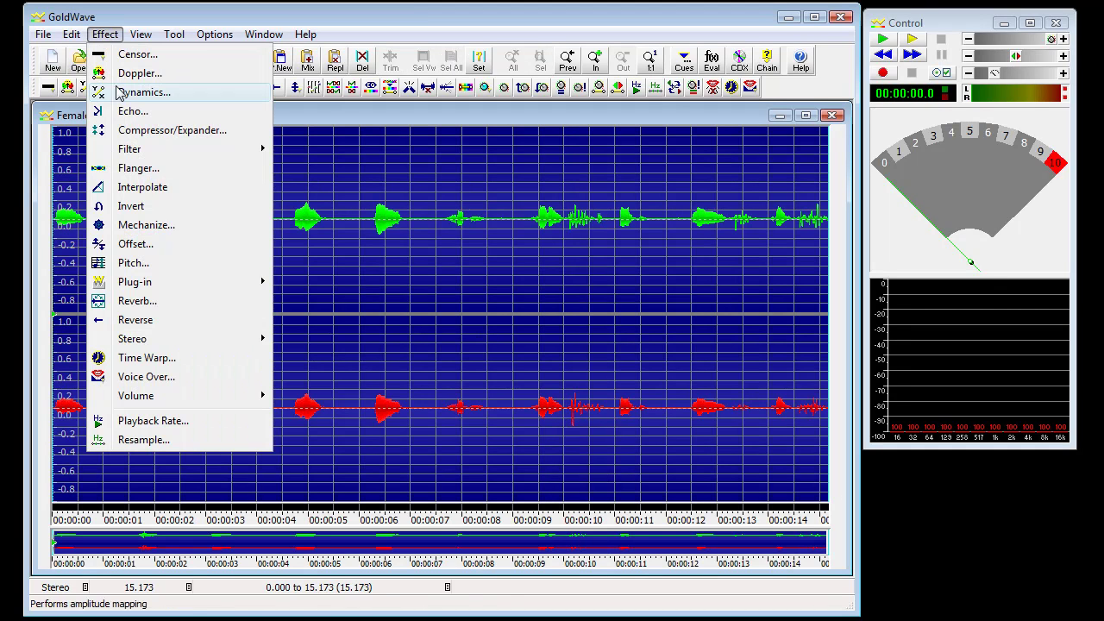
mouse_move(141, 152)
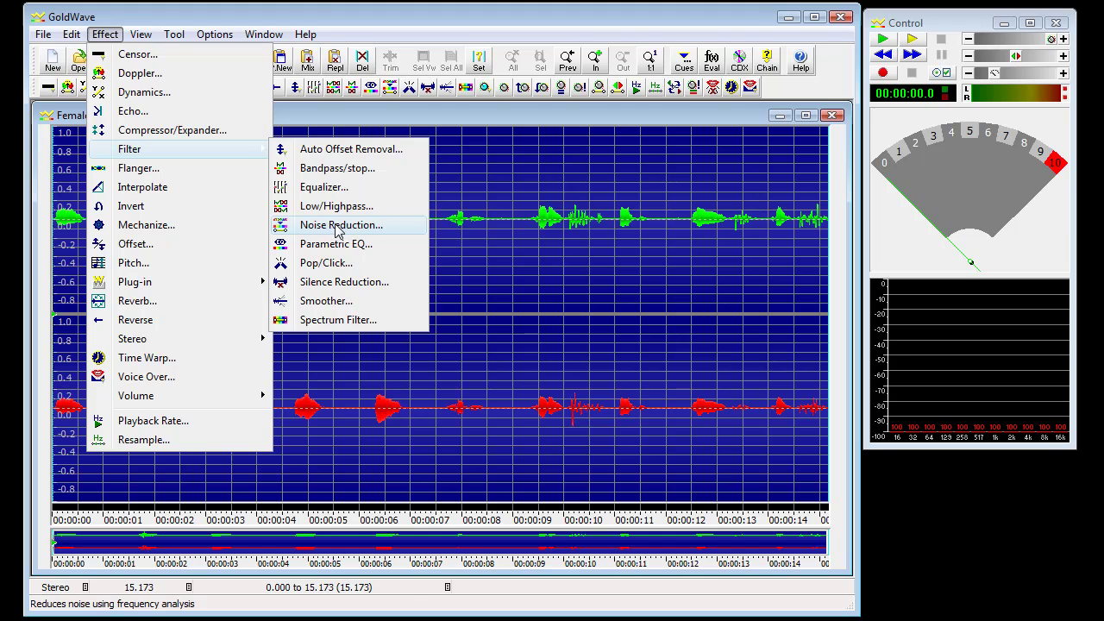
click(336, 228)
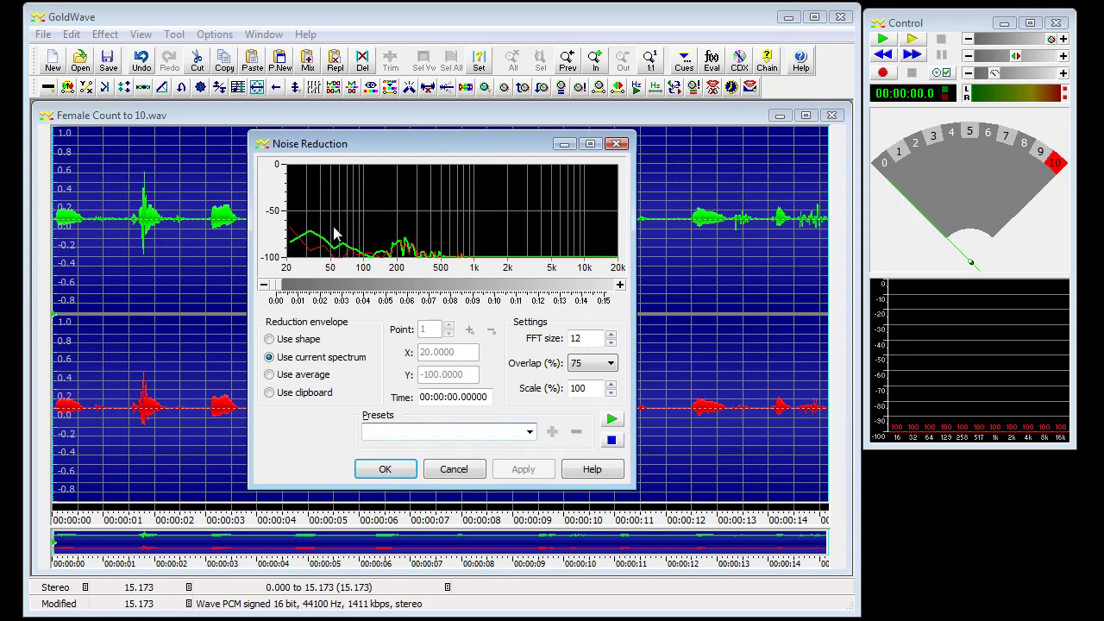
click(529, 432)
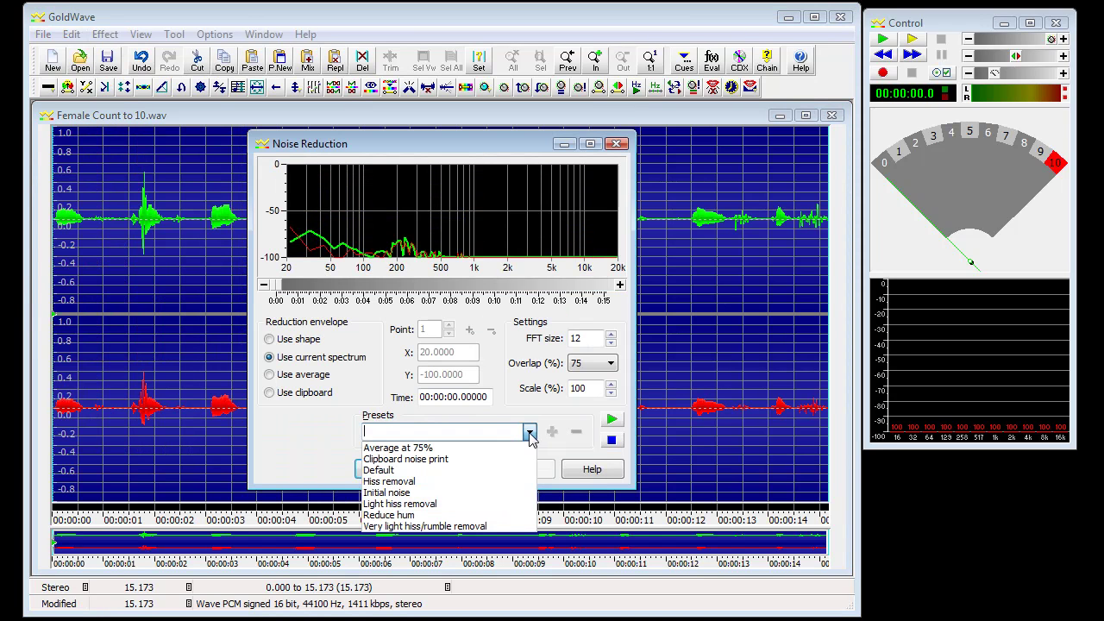
click(420, 459)
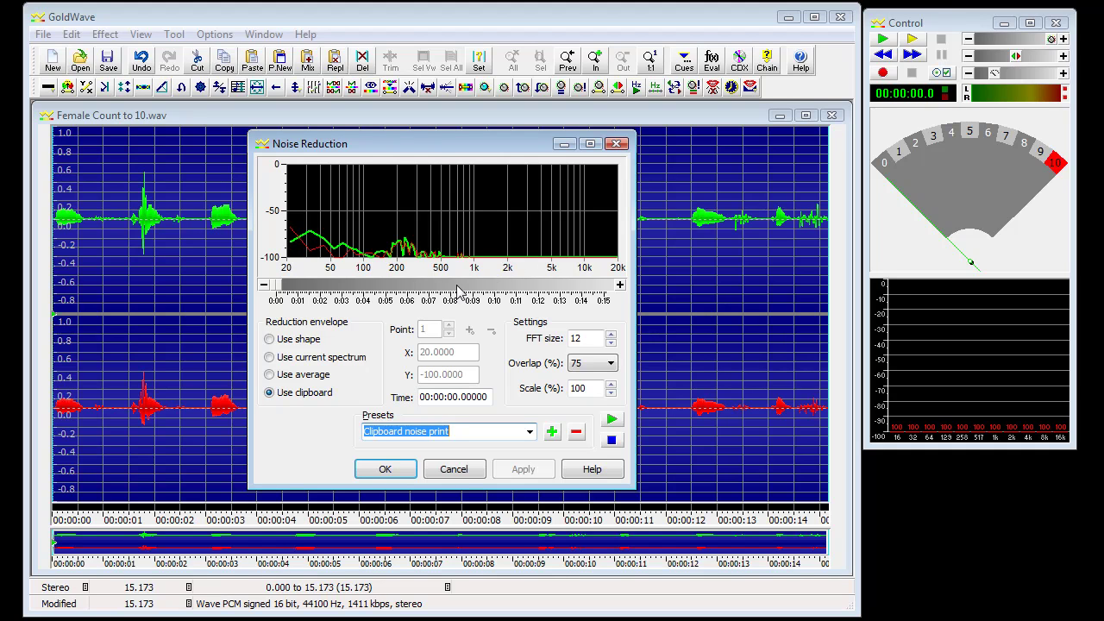
click(385, 471)
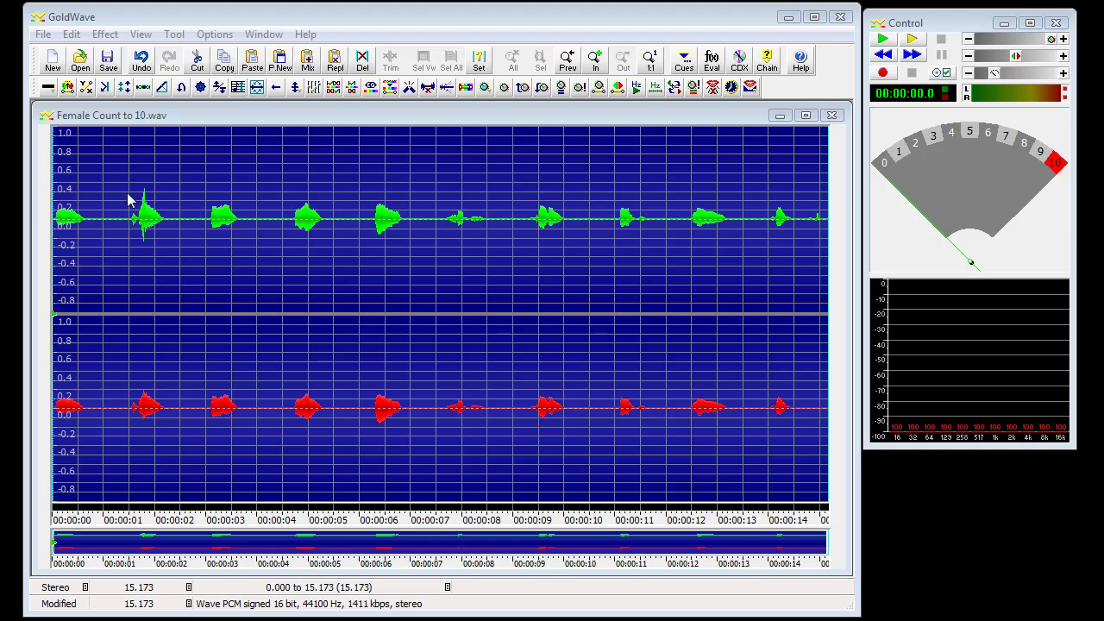
Apply Silence Reduction from 'Eliminate all silences' with duration 0.26, reduce to 20%, maximum length 0.32
click(216, 118)
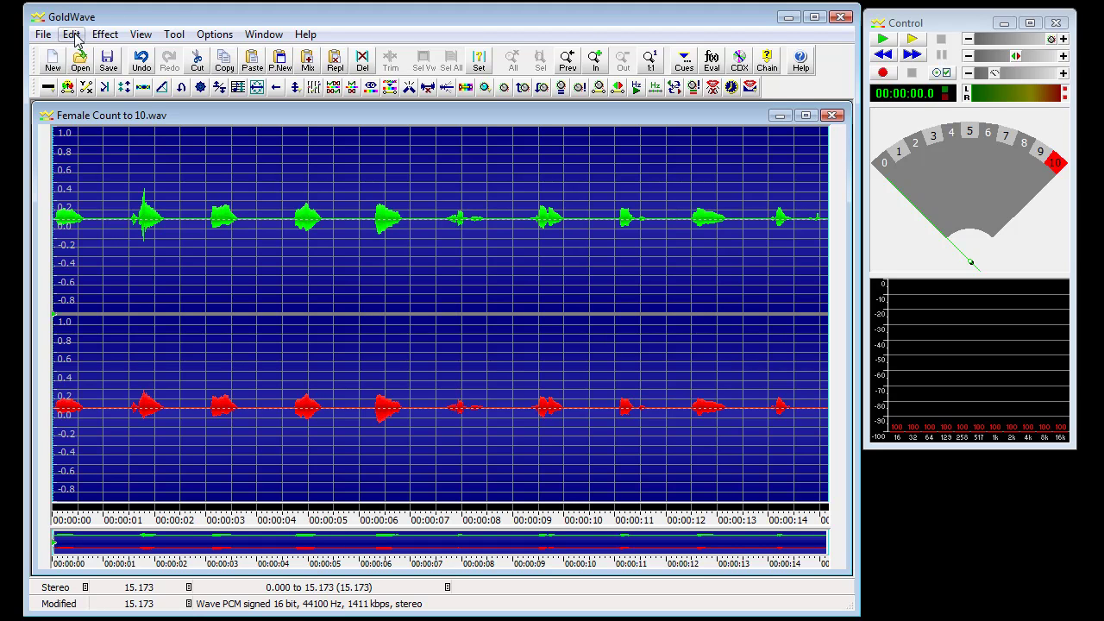
click(104, 36)
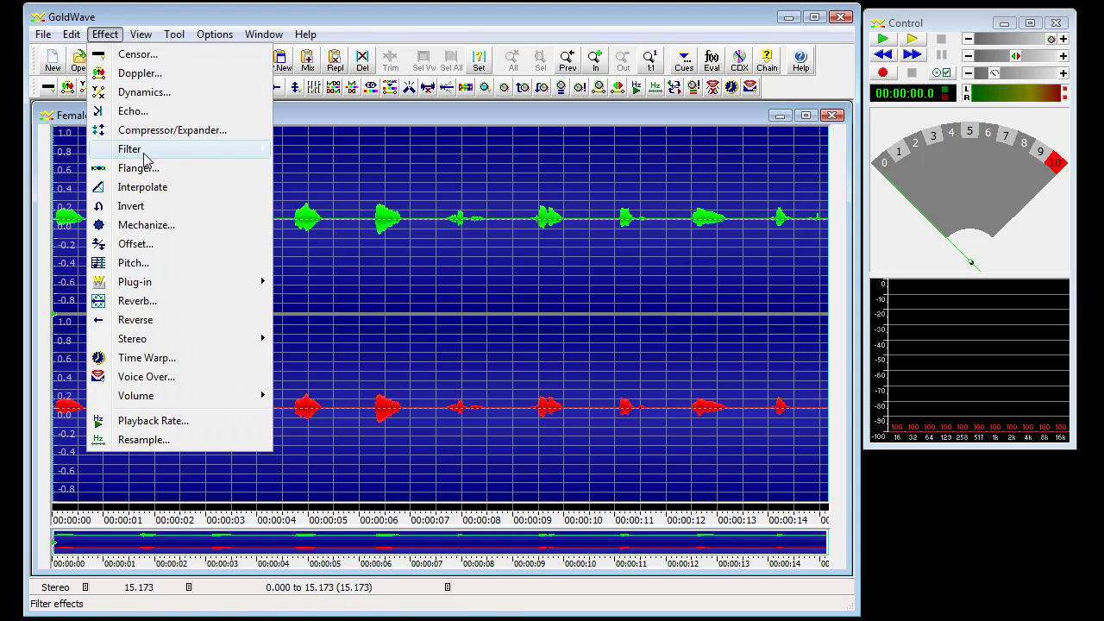
mouse_move(145, 150)
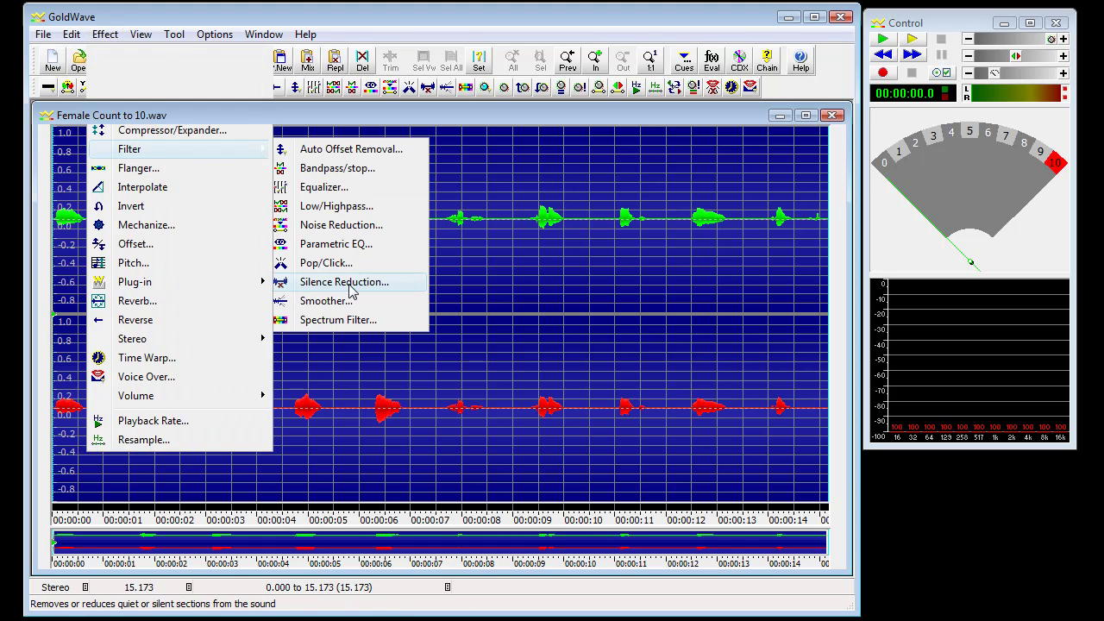
click(349, 282)
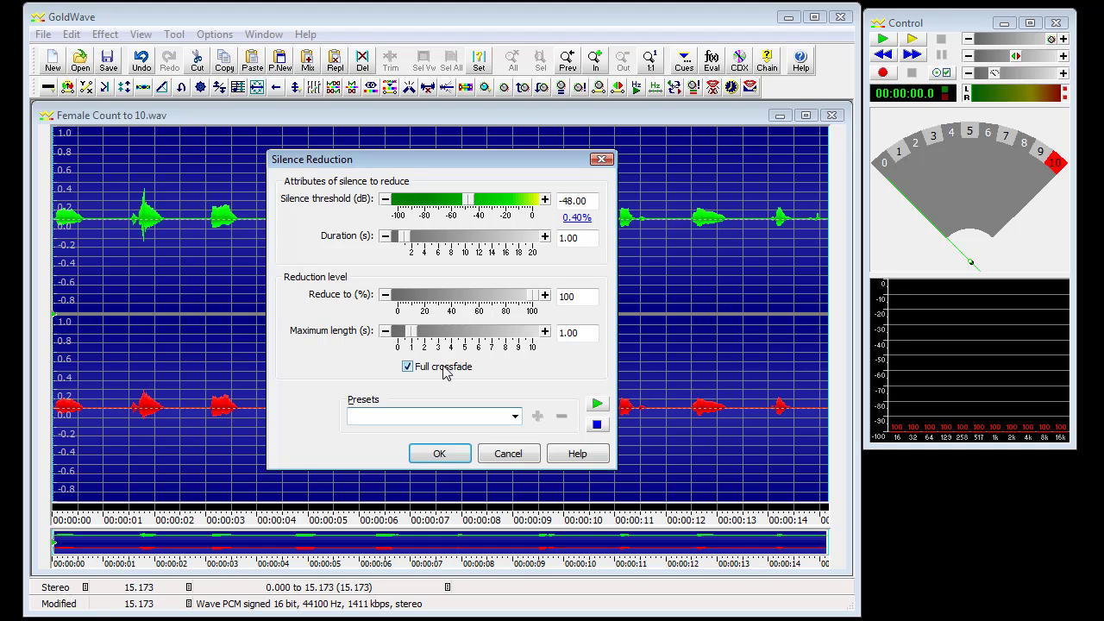
click(515, 417)
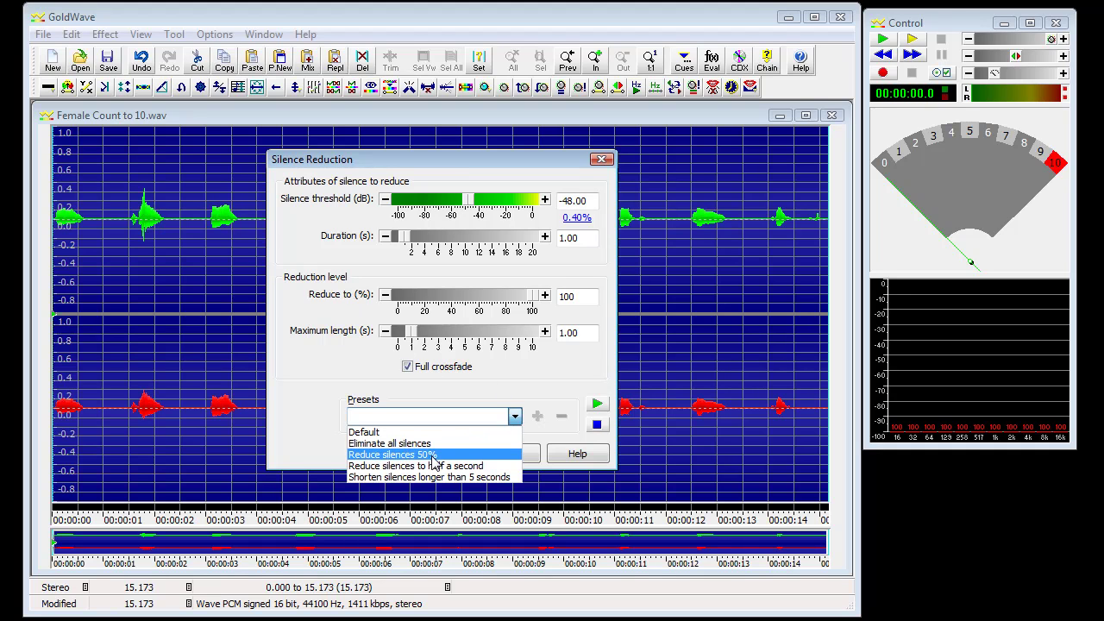
click(392, 444)
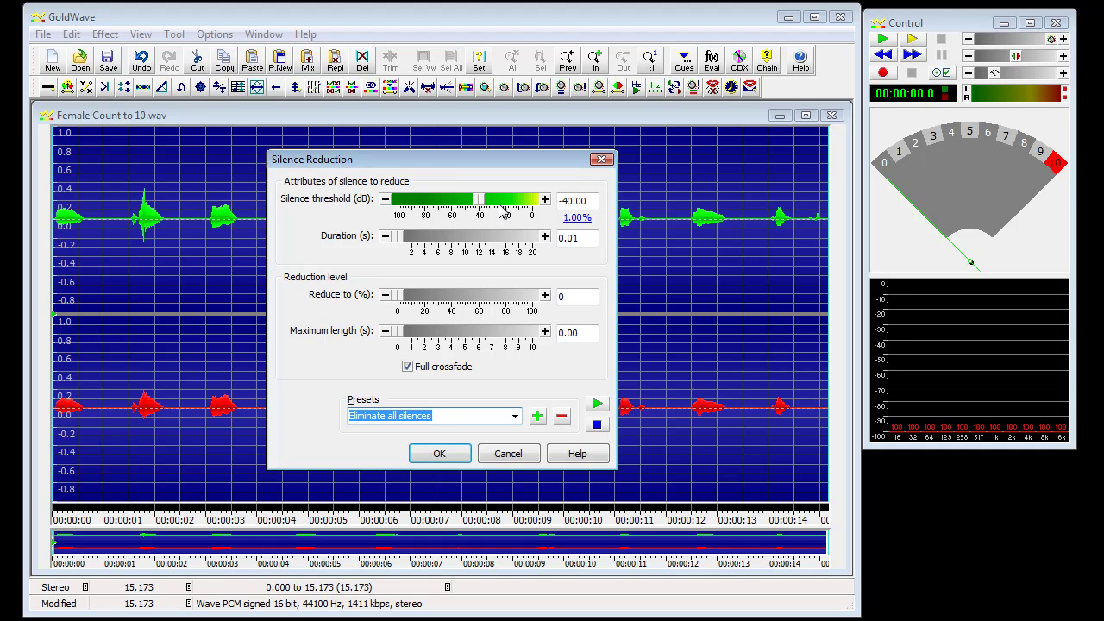
click(400, 241)
drag(401, 300, 426, 302)
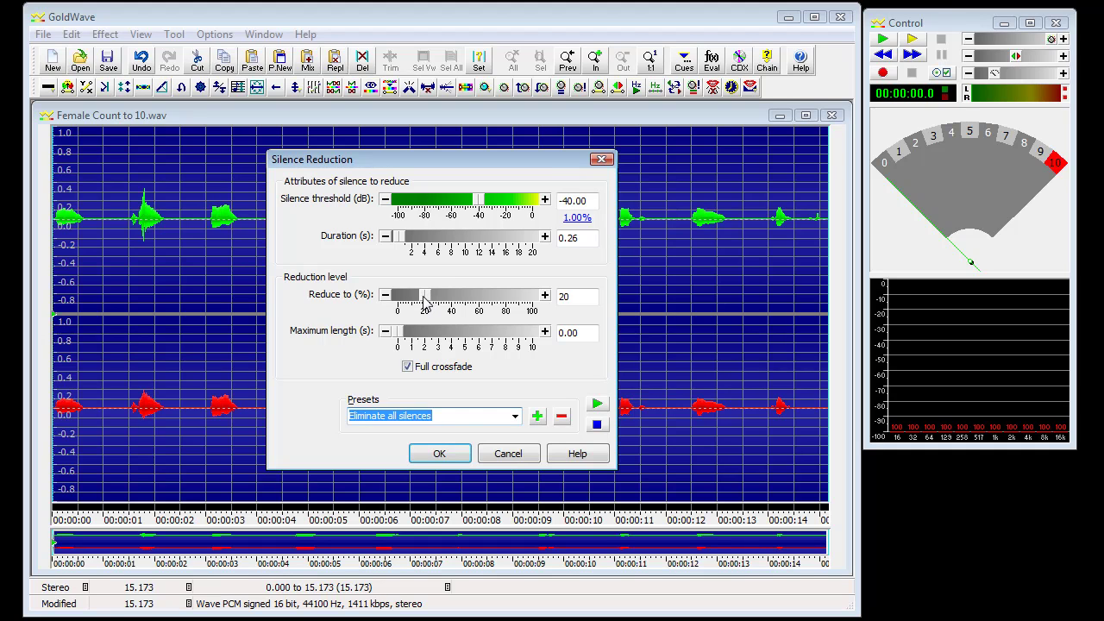
drag(400, 335, 440, 342)
click(439, 455)
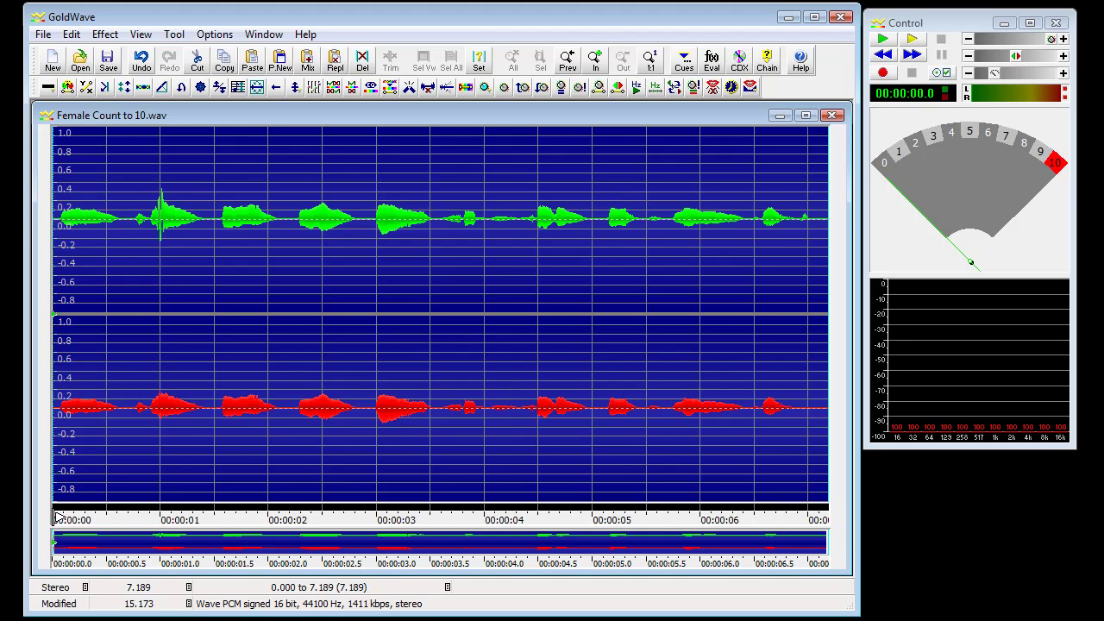
click(57, 521)
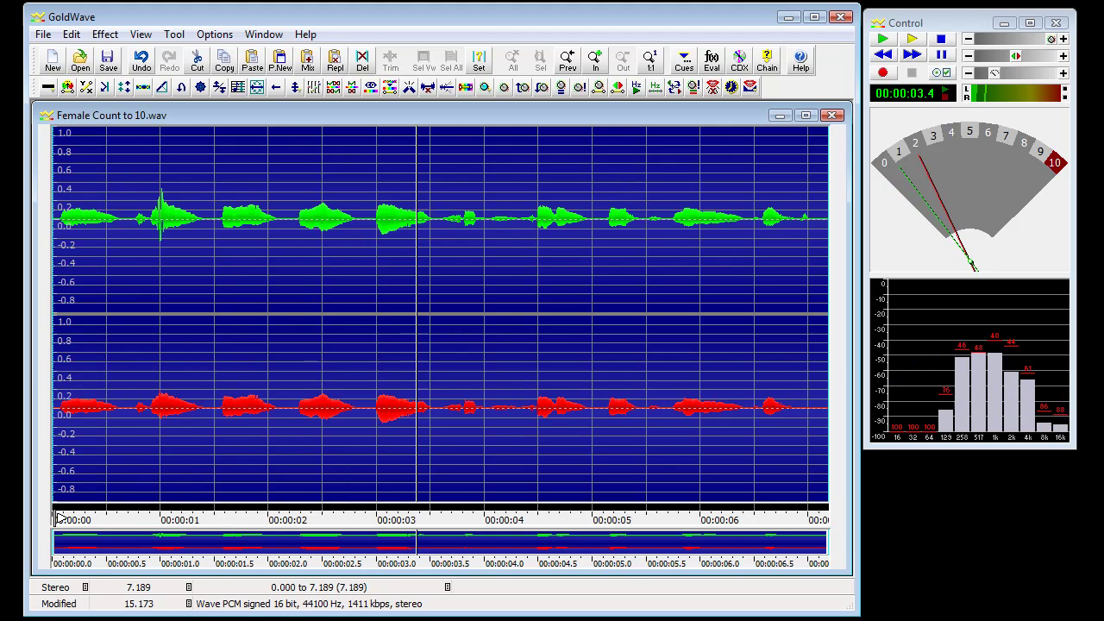
click(57, 521)
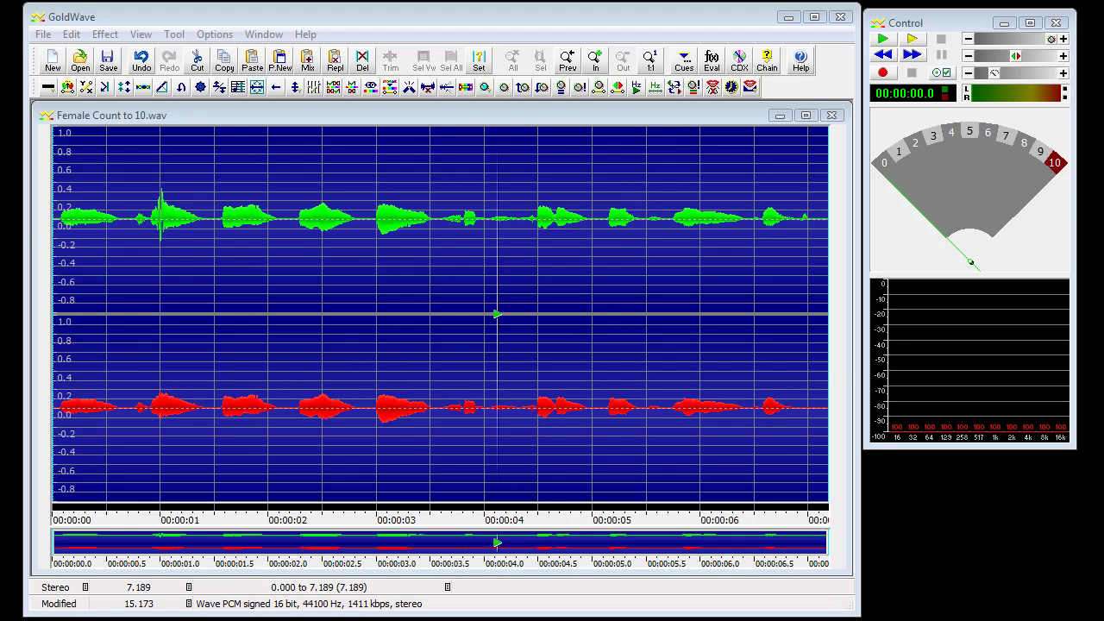
In Save As, choose MPEG Audio (*.mp3) and review its Layer-3, 44100 Hz, 128 kbps stereo attributes
click(43, 35)
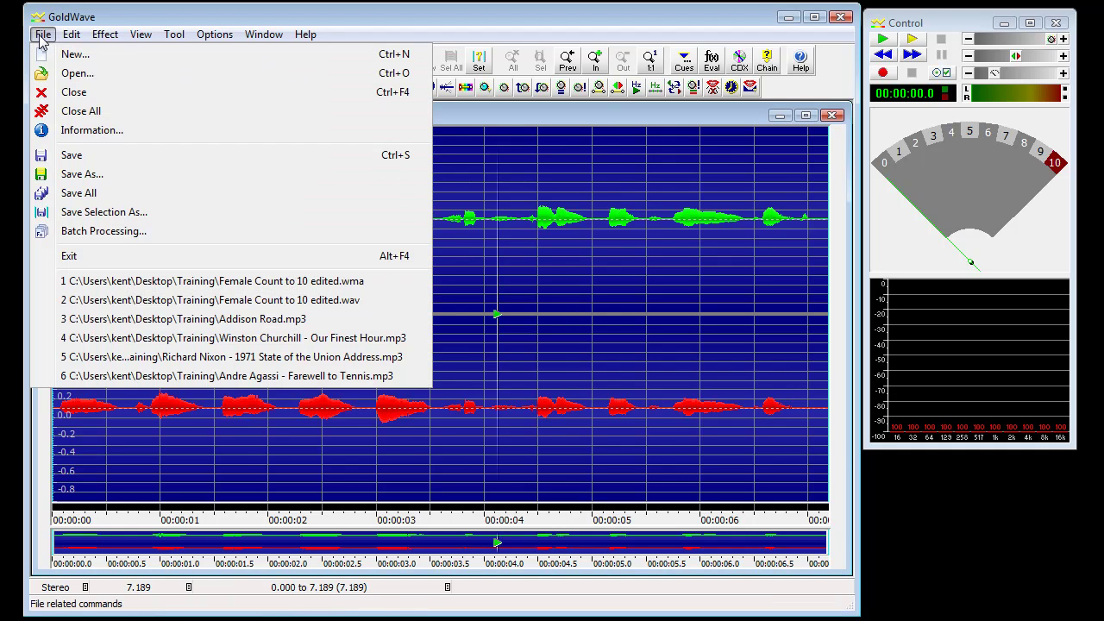
click(77, 176)
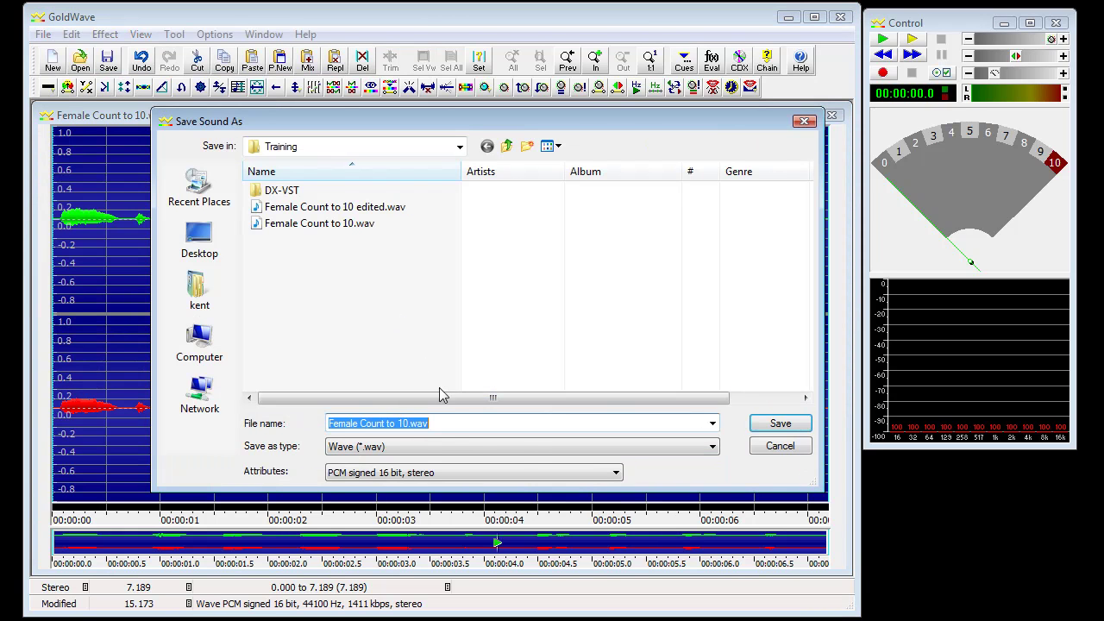
click(413, 444)
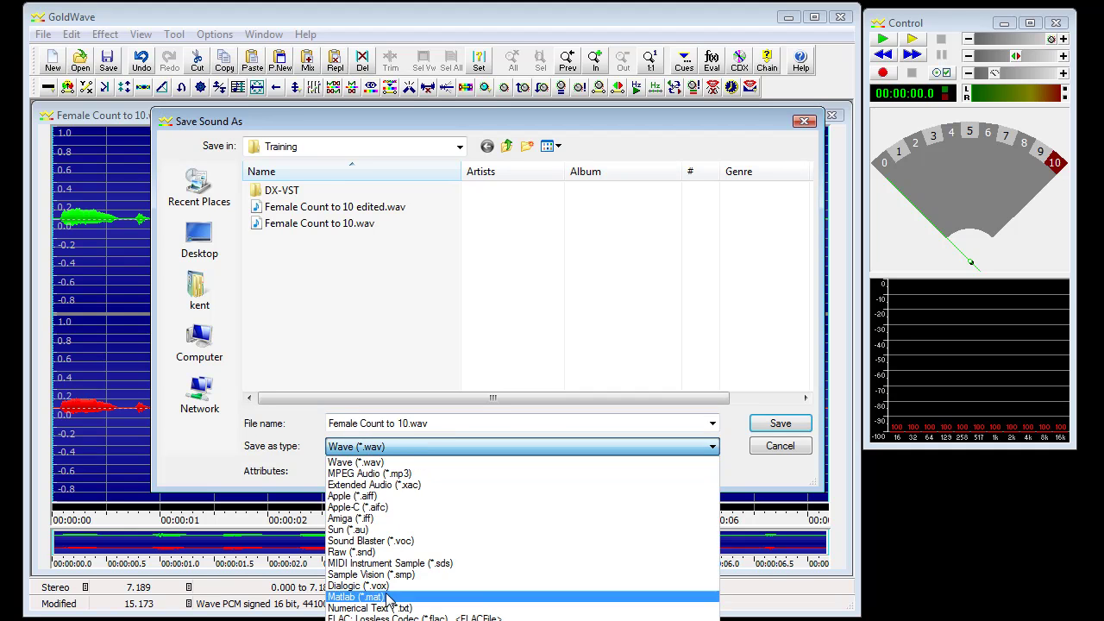
click(373, 473)
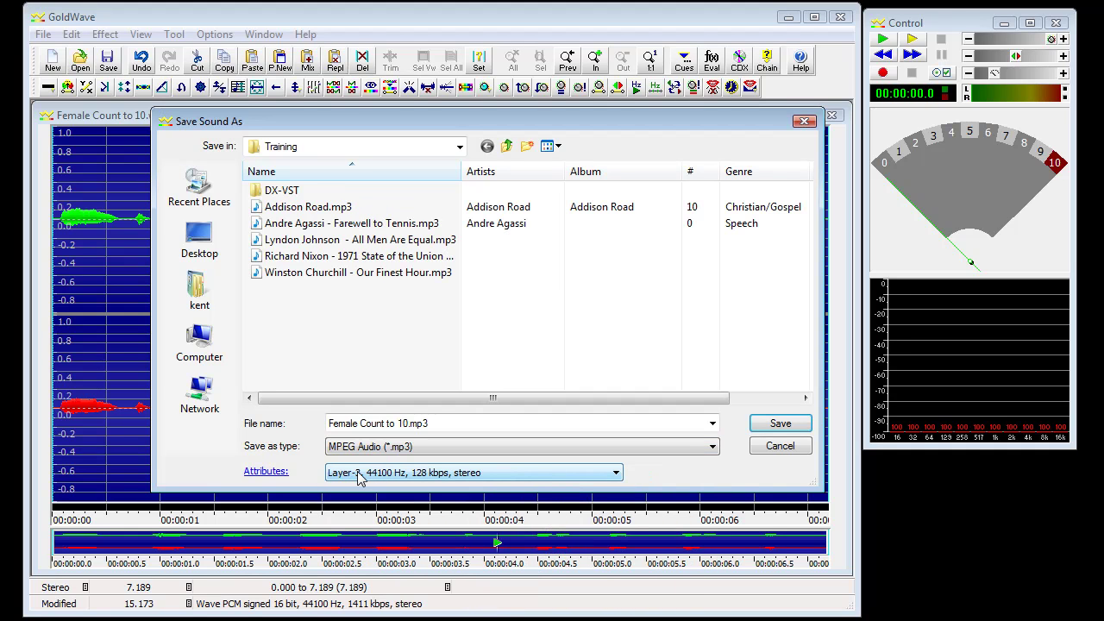
click(359, 476)
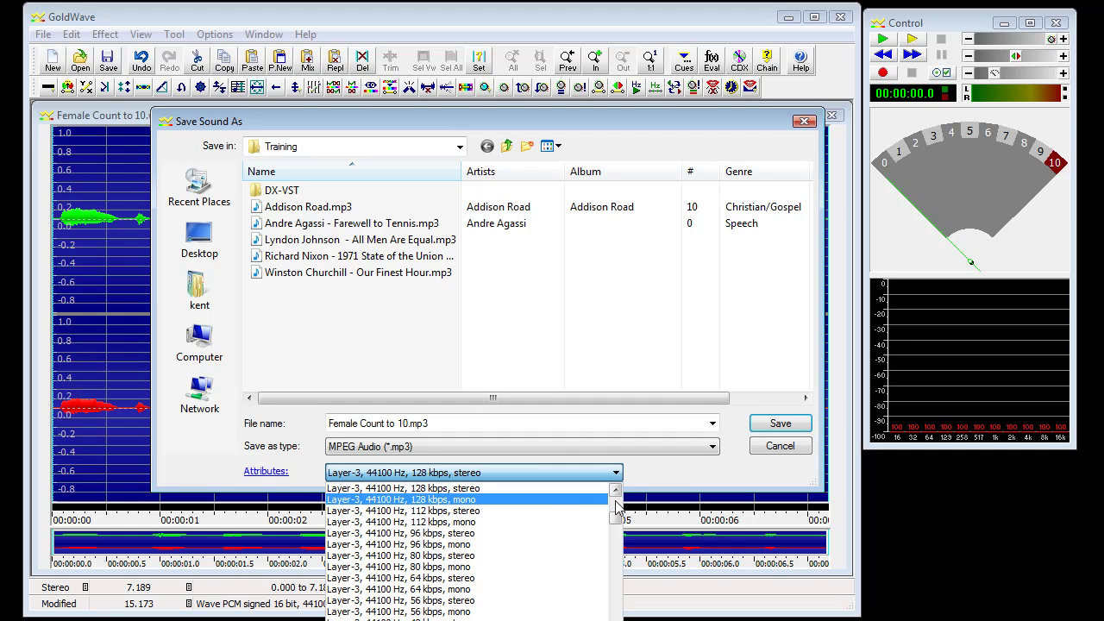
drag(616, 519, 615, 542)
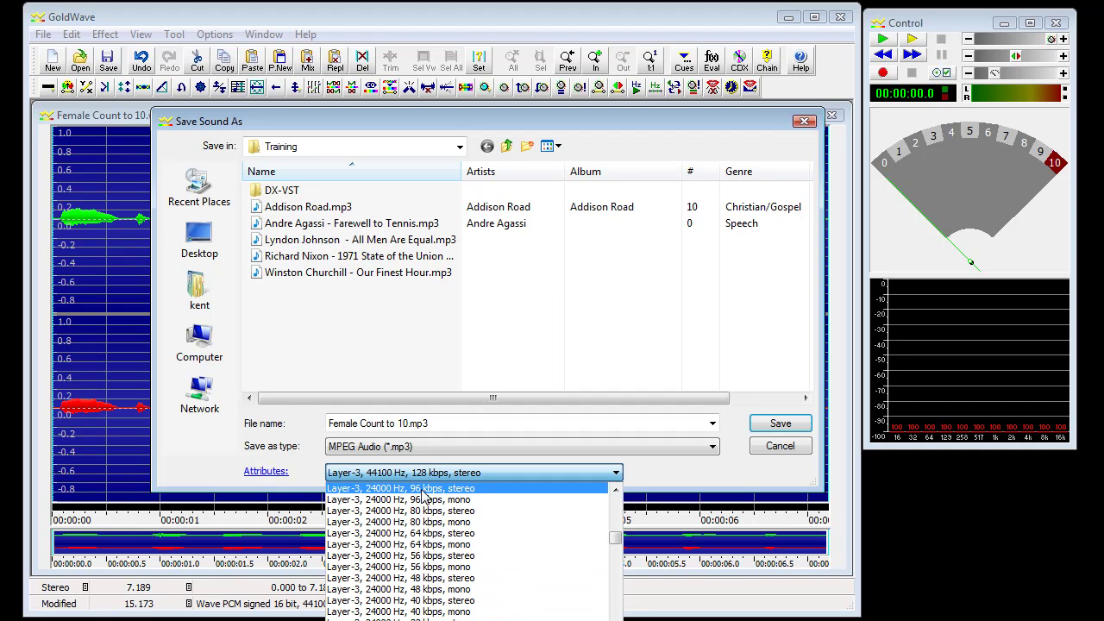
Review the Windows Media Audio attributes, then switch the save format to FLAC: Lossless Codec
click(630, 551)
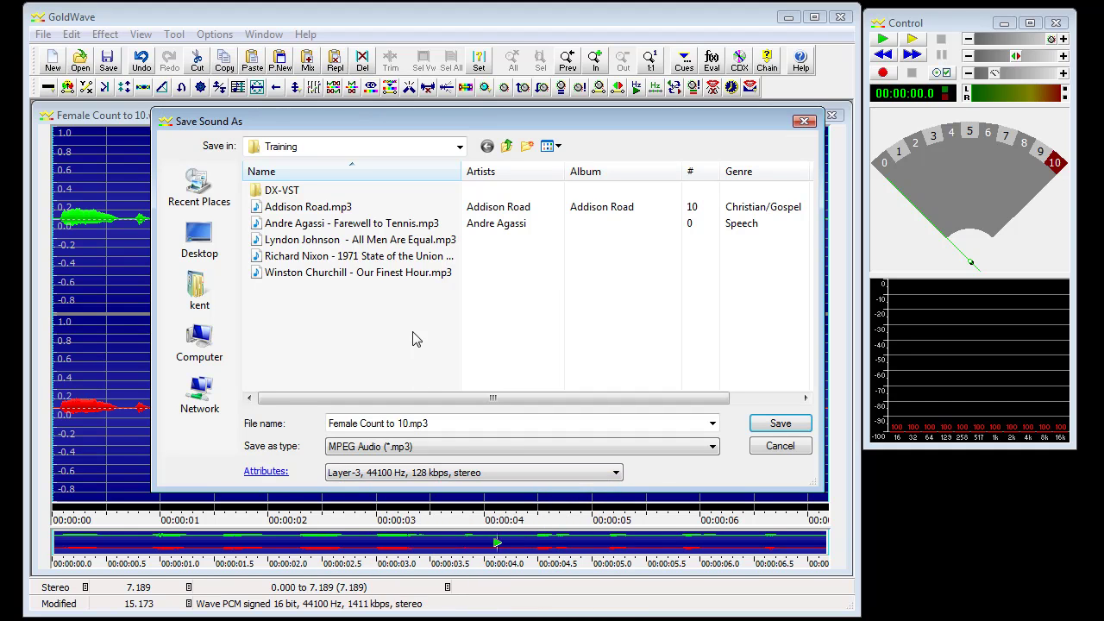
click(413, 455)
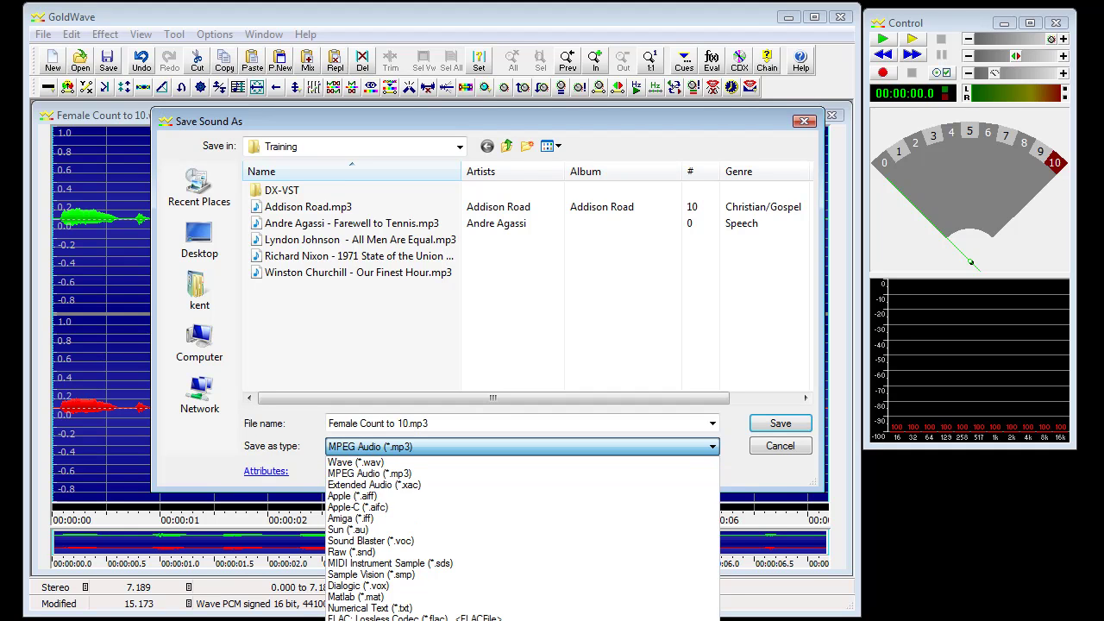
click(371, 619)
click(420, 473)
drag(612, 528, 616, 491)
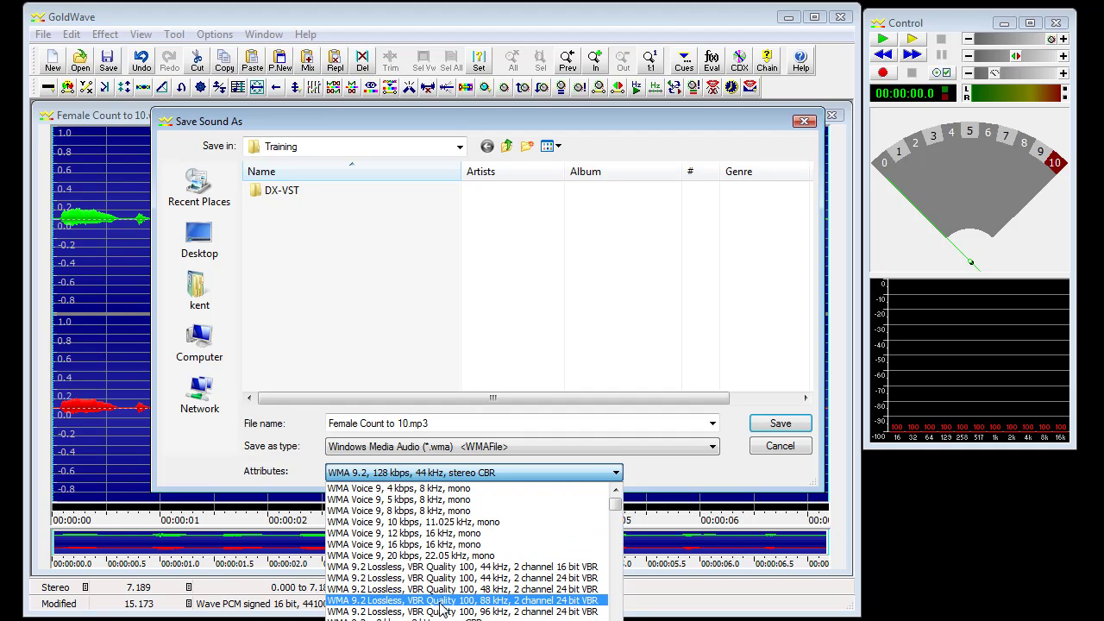
click(426, 350)
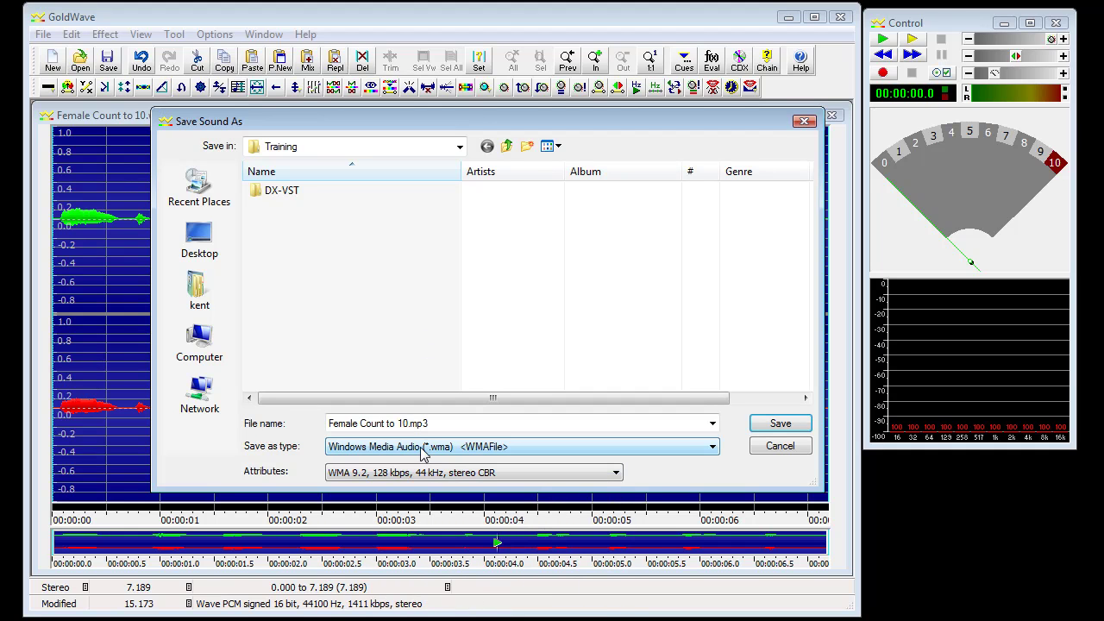
click(421, 447)
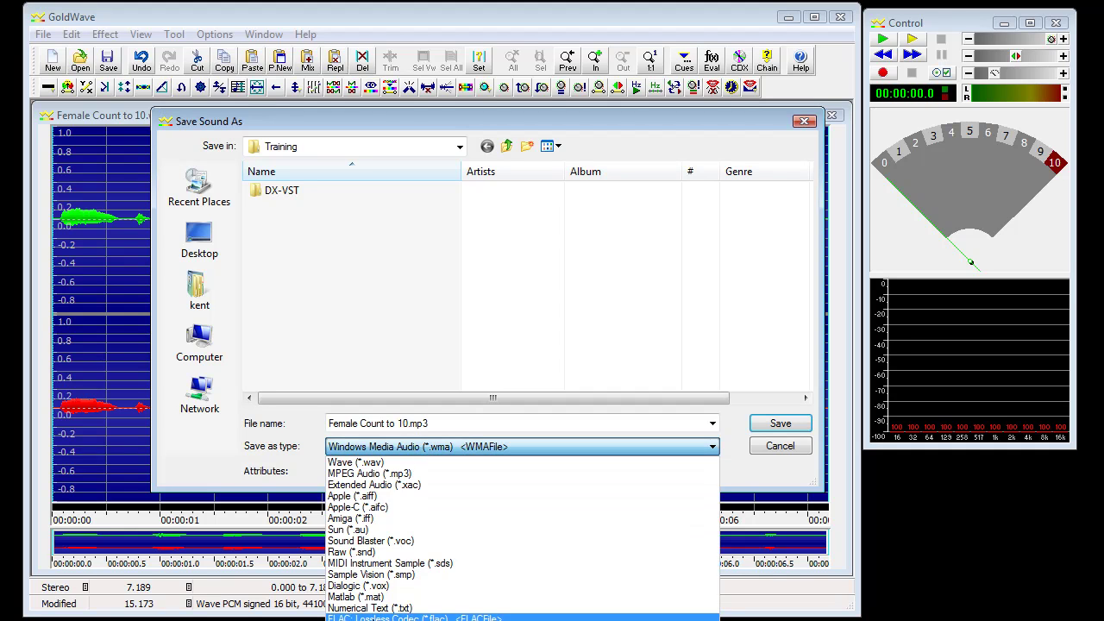
click(388, 617)
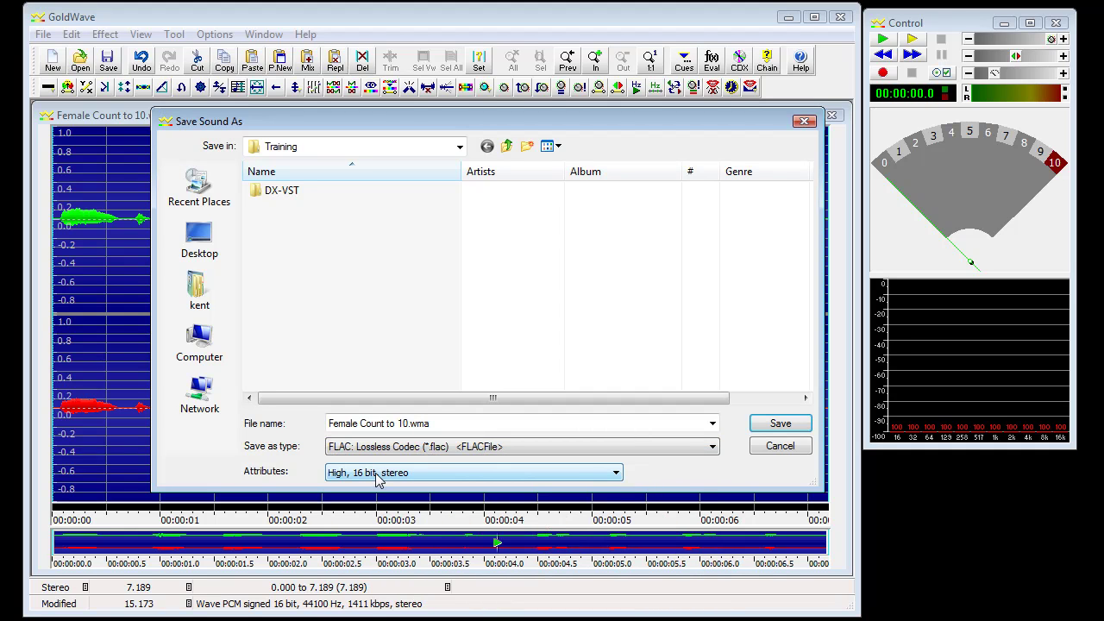
Pick MPEG Audio (*.mp3) as the save type and leave its attributes at Layer-3, 44100 Hz, 128 kbps stereo
click(428, 450)
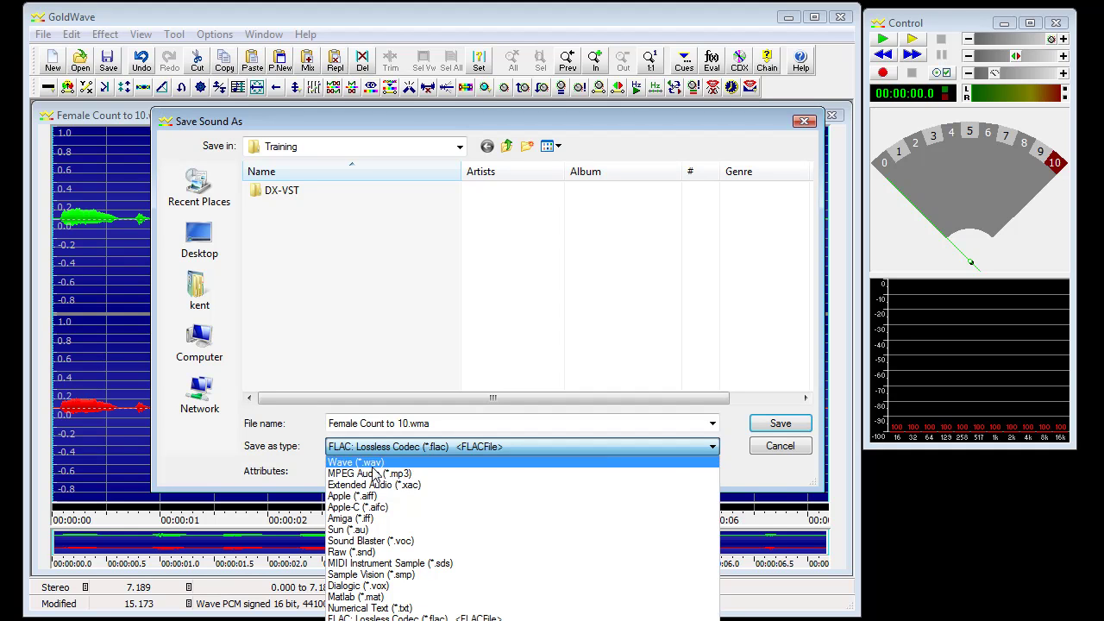
click(403, 474)
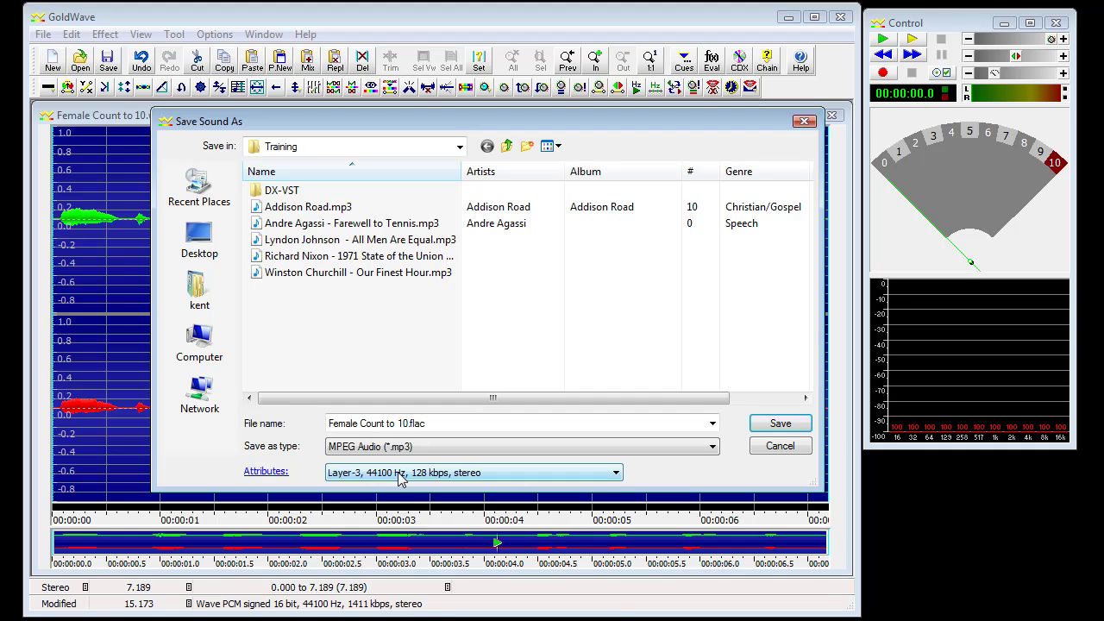
click(405, 475)
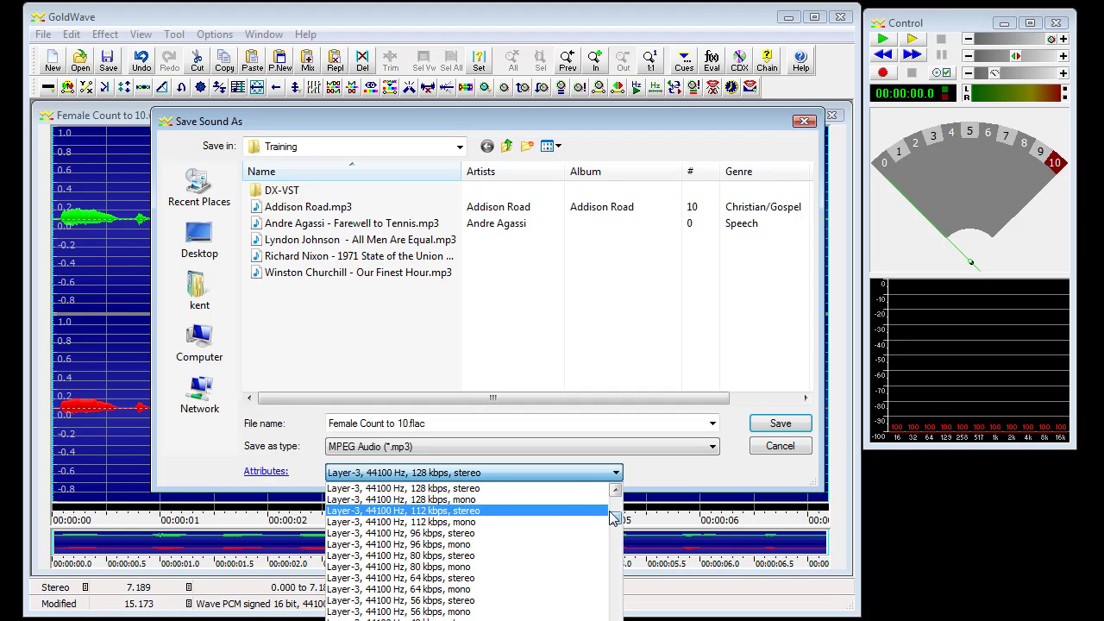
drag(616, 517, 616, 501)
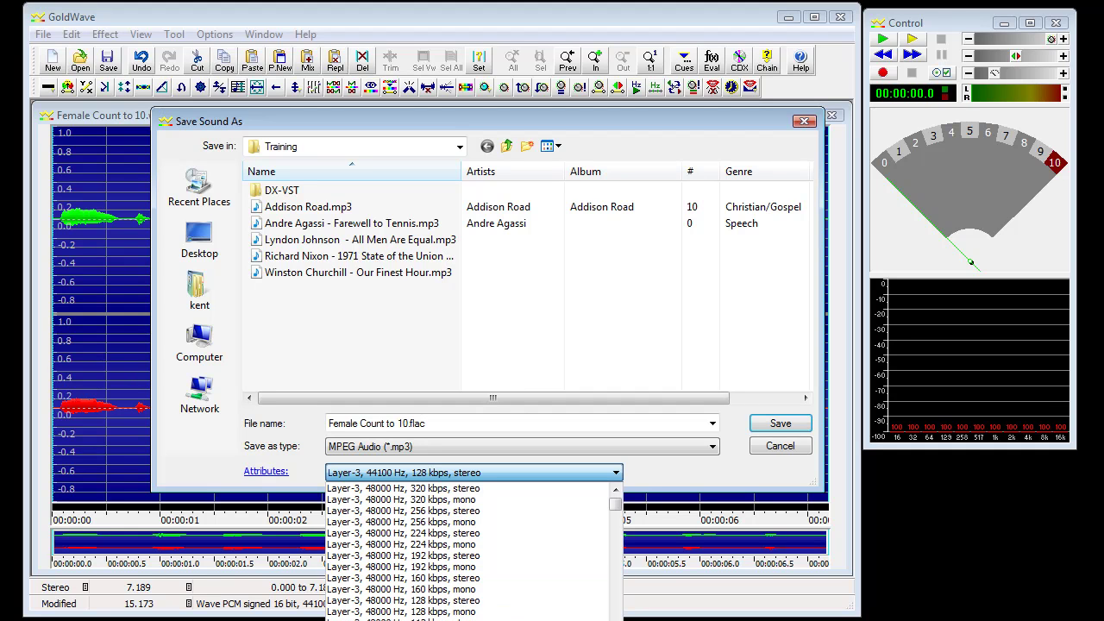
click(434, 350)
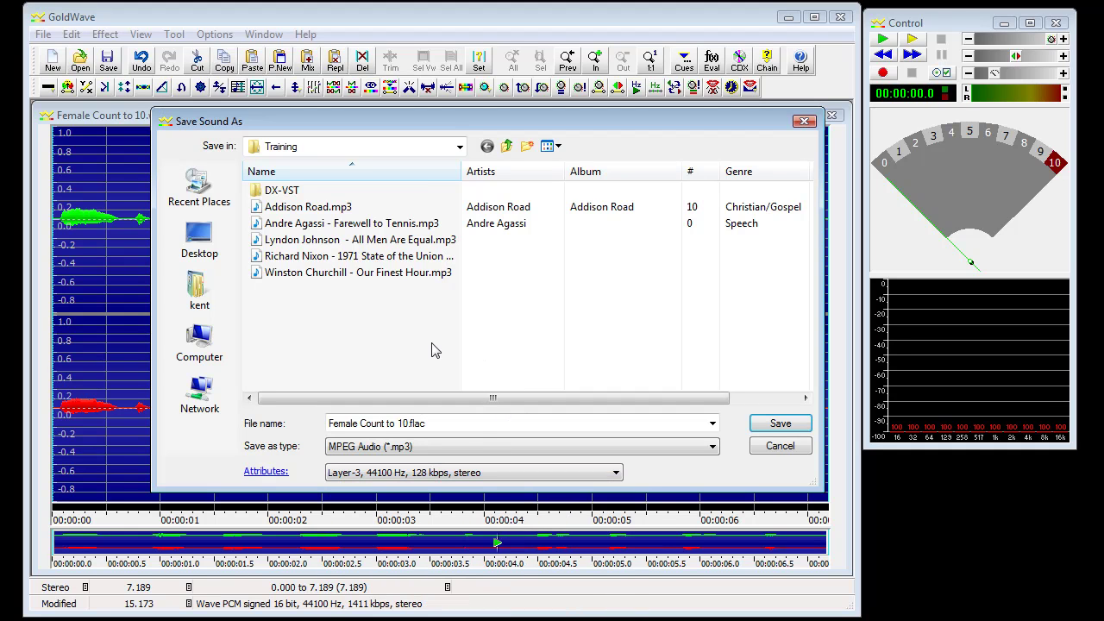